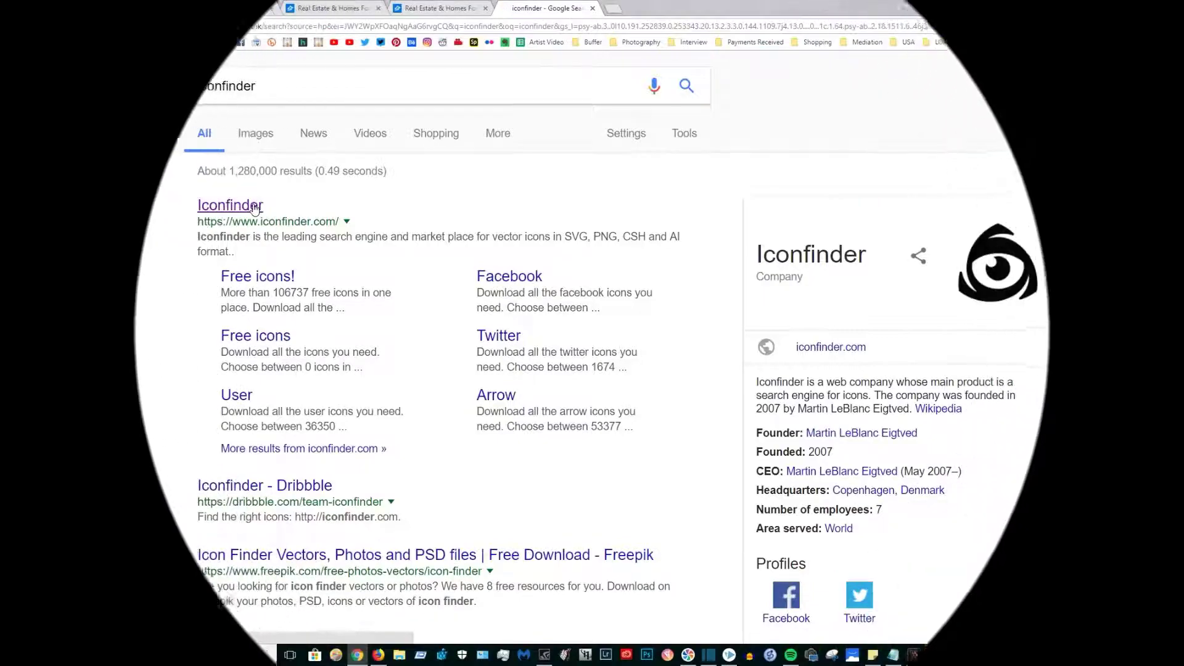
Step: On Iconfinder, search 'twitter round' and download the light blue round Twitter icon as SVG
click(254, 210)
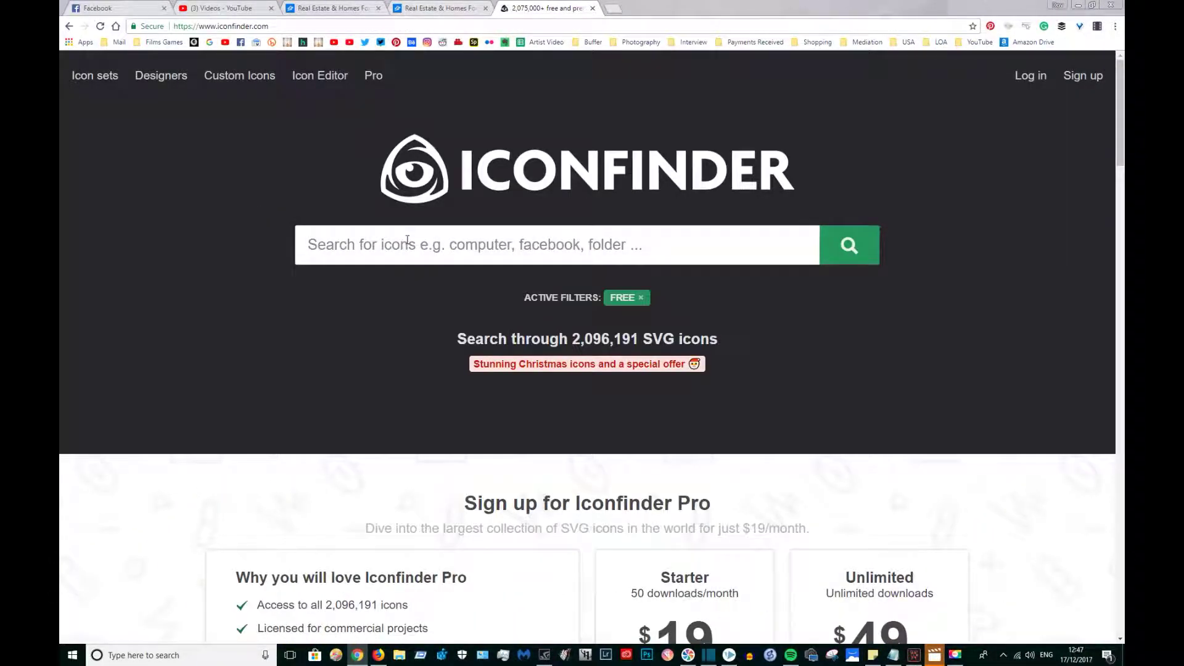
text(twitter roun)
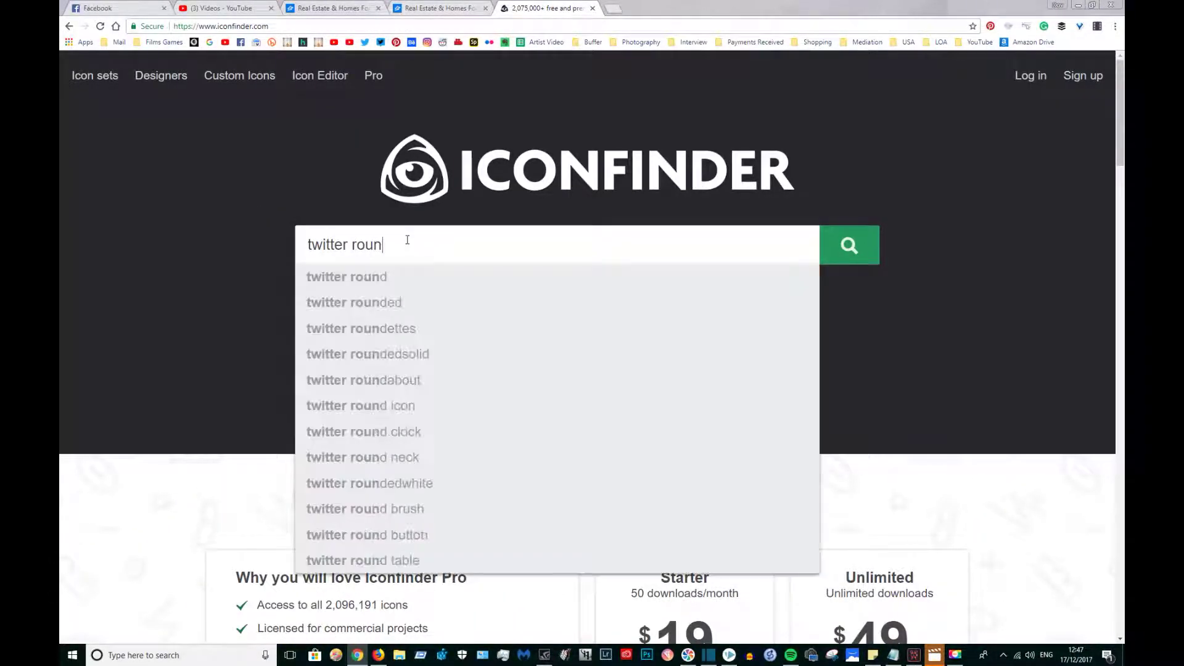
text(d)
key(BackSpace)
text(d)
key(Return)
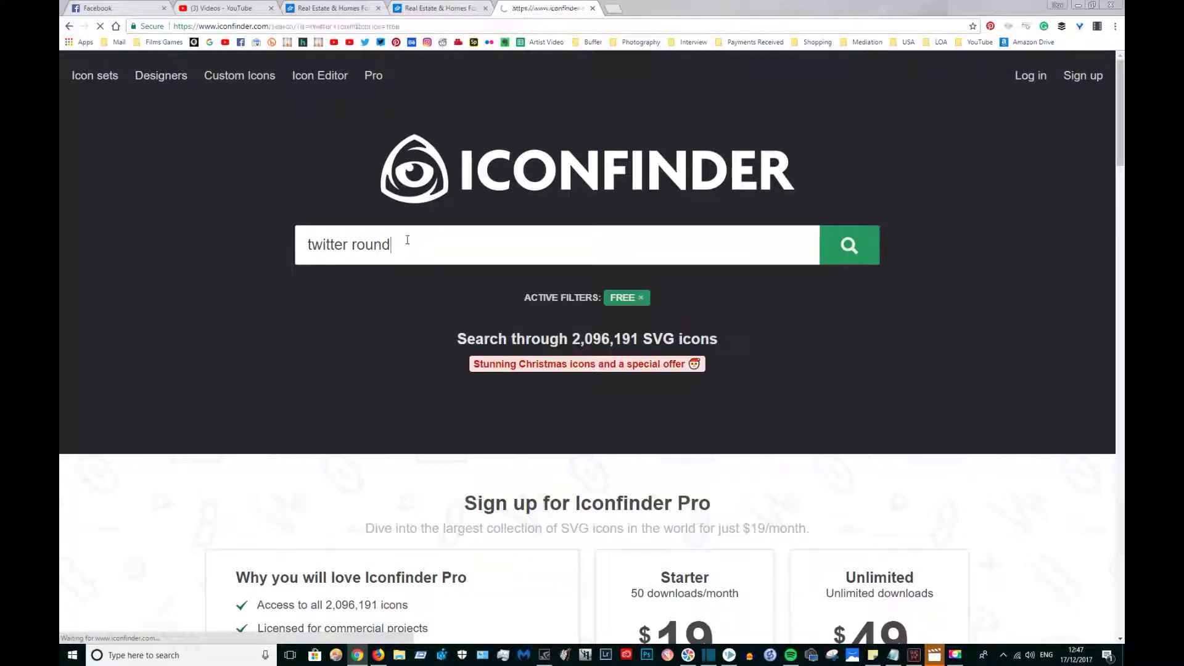
scroll(672, 388, down, 10)
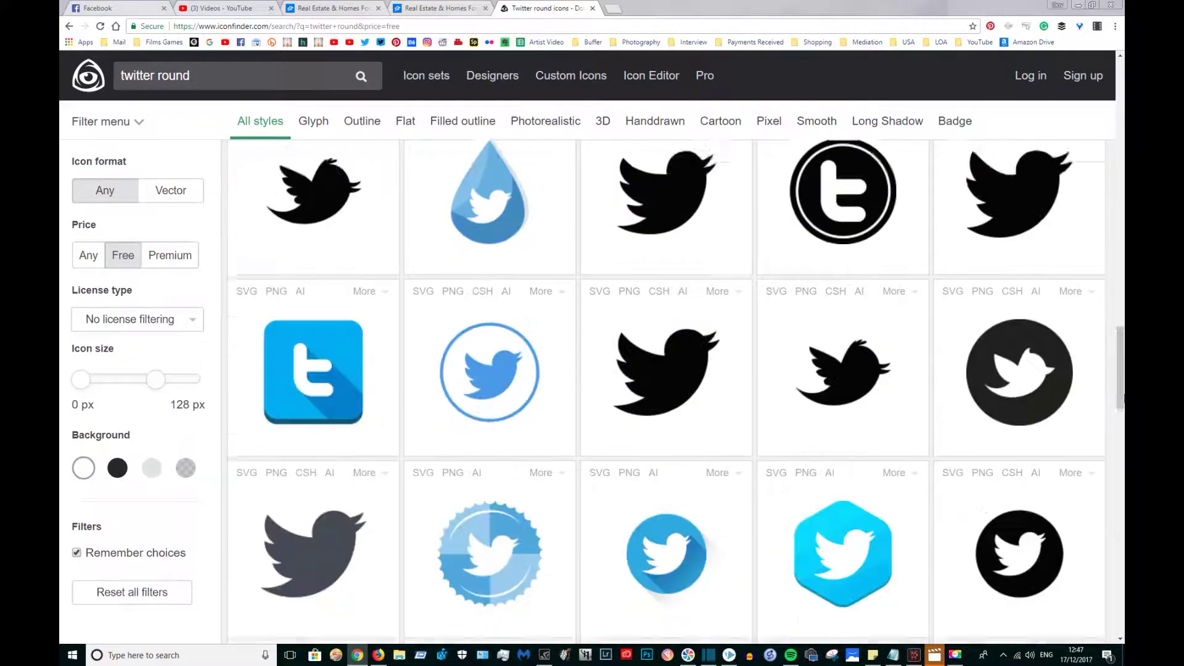
scroll(659, 197, down, 5)
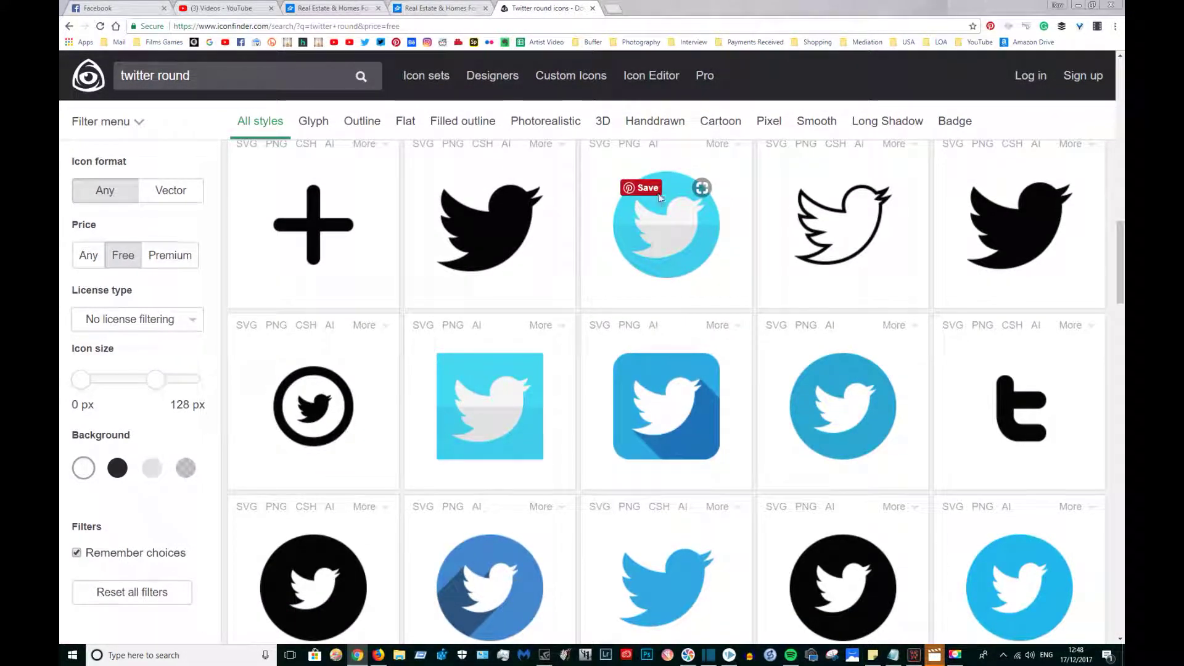
click(658, 192)
click(843, 157)
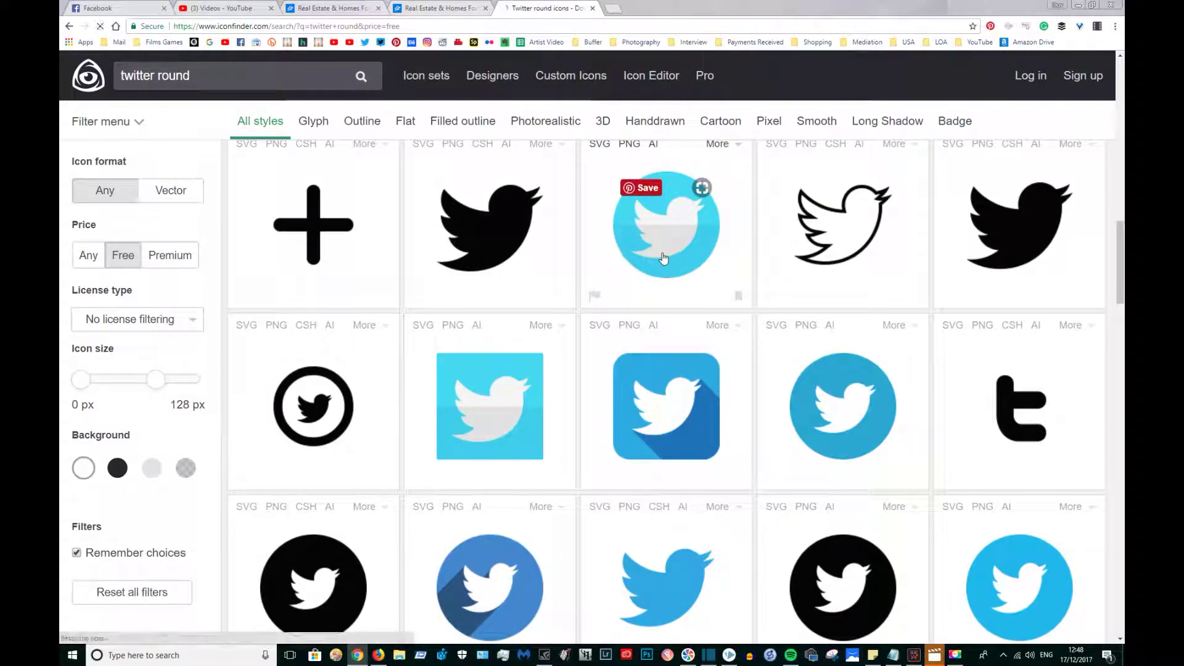
click(663, 257)
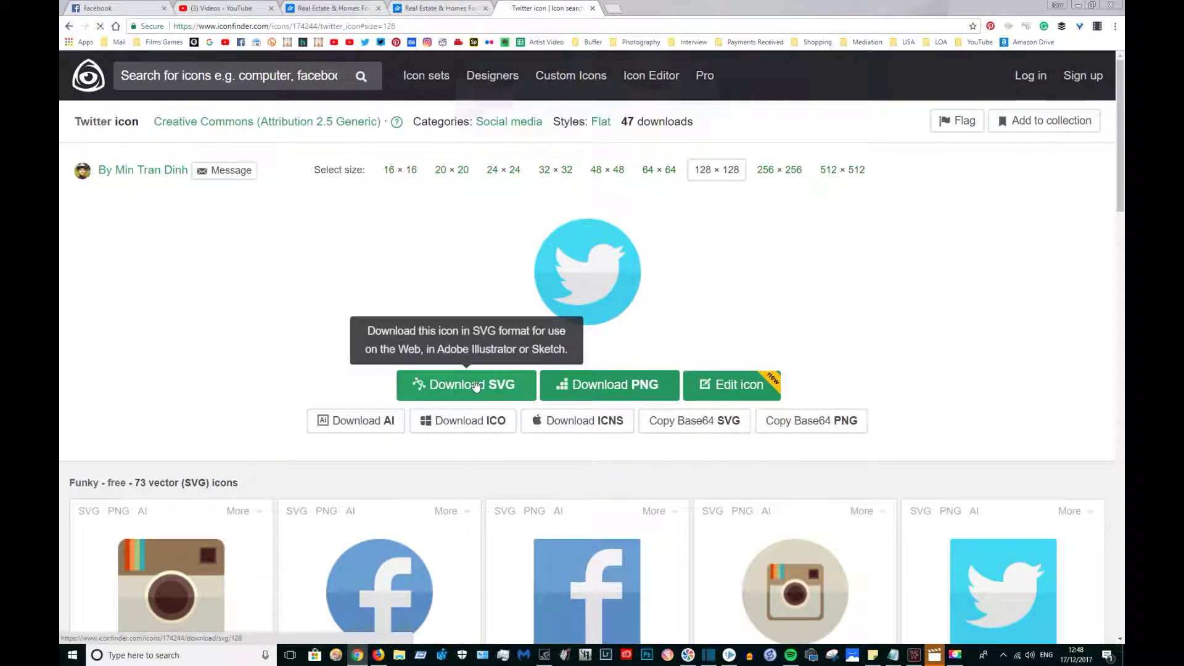
click(476, 385)
Step: Search 'facebook round' and download the dark blue round Facebook icon as SVG
click(196, 74)
text(faceb)
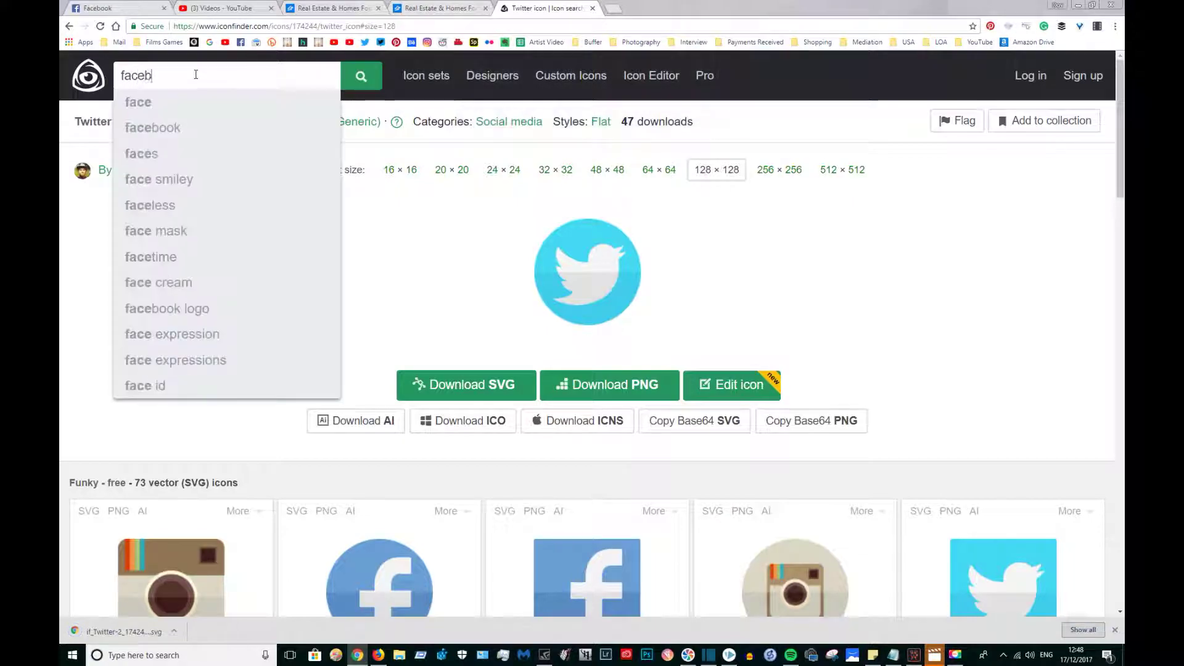
text(ook round)
key(Return)
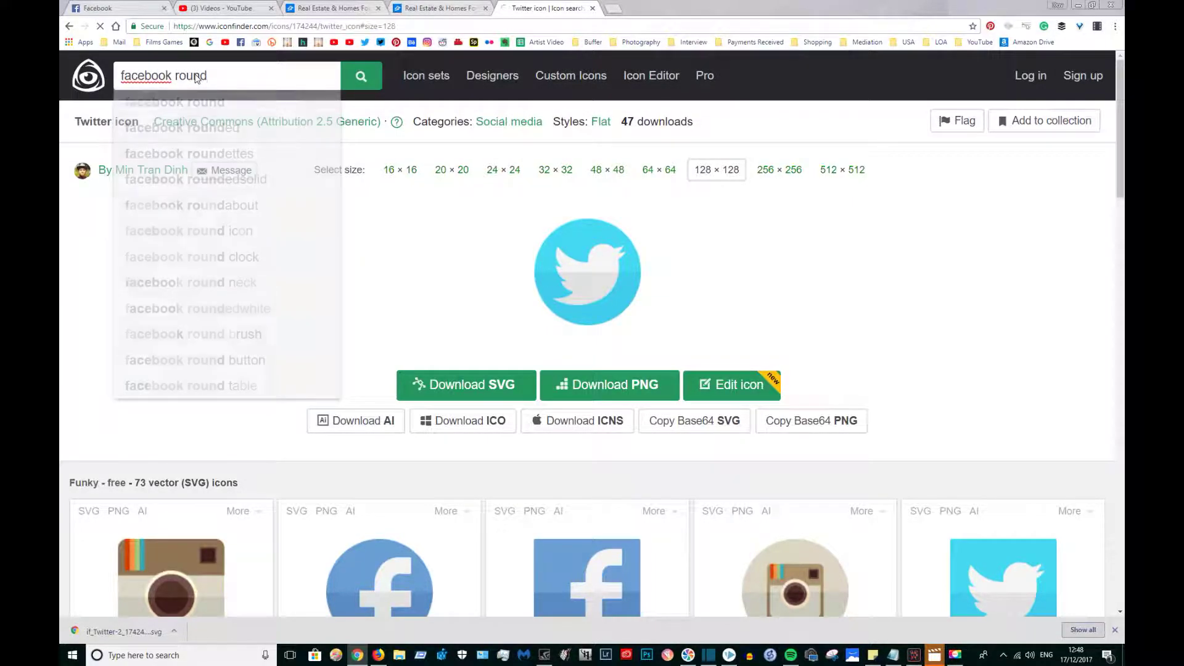
scroll(672, 370, down, 4)
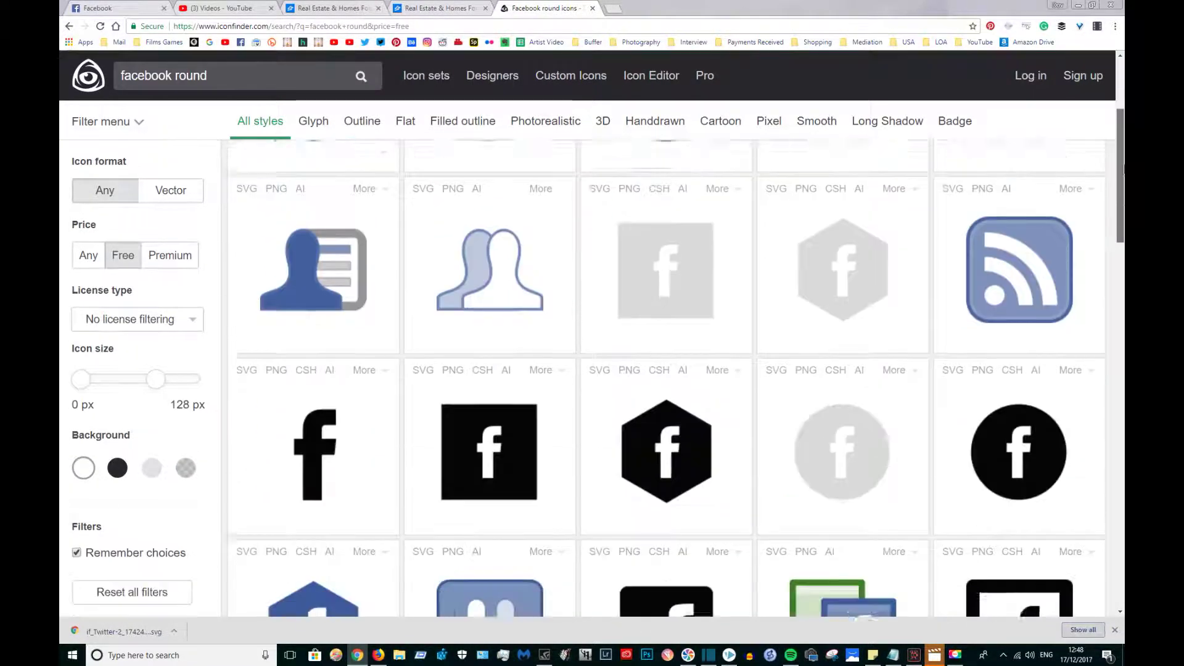
scroll(729, 423, down, 5)
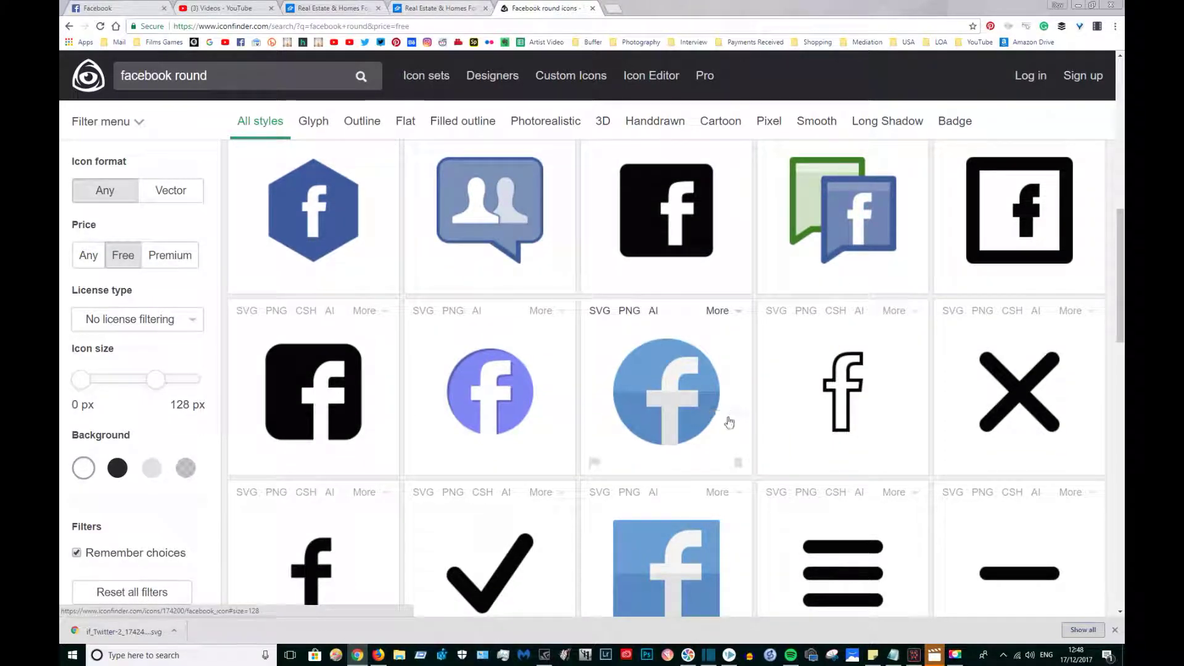
mouse_move(730, 657)
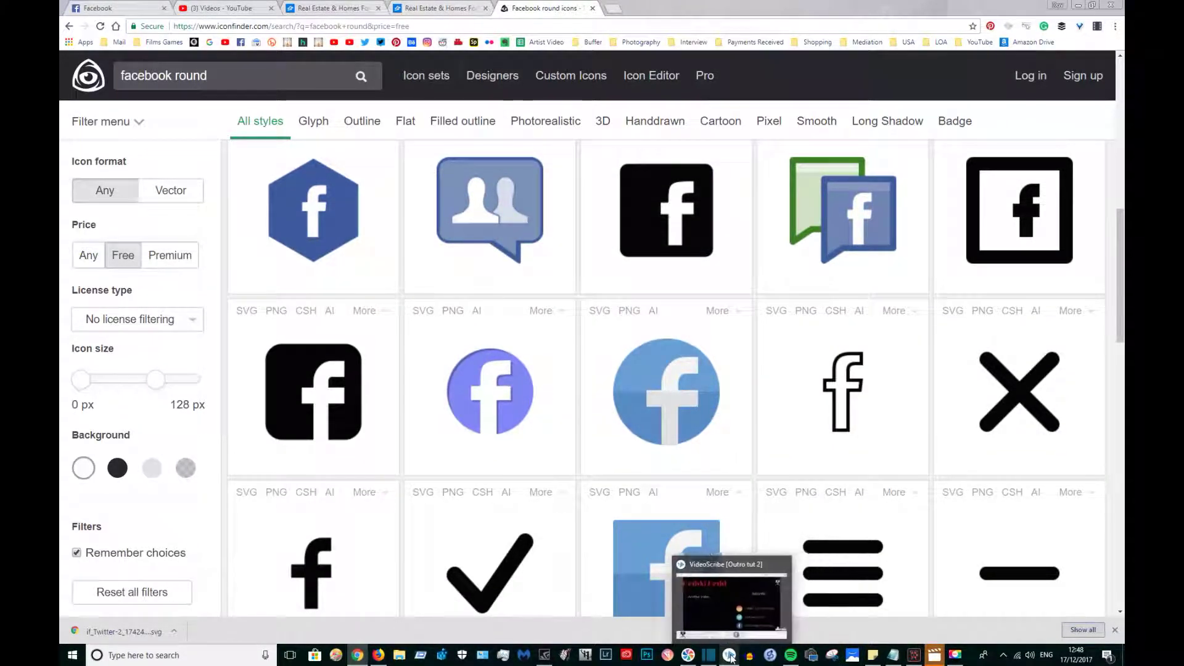
scroll(666, 370, down, 5)
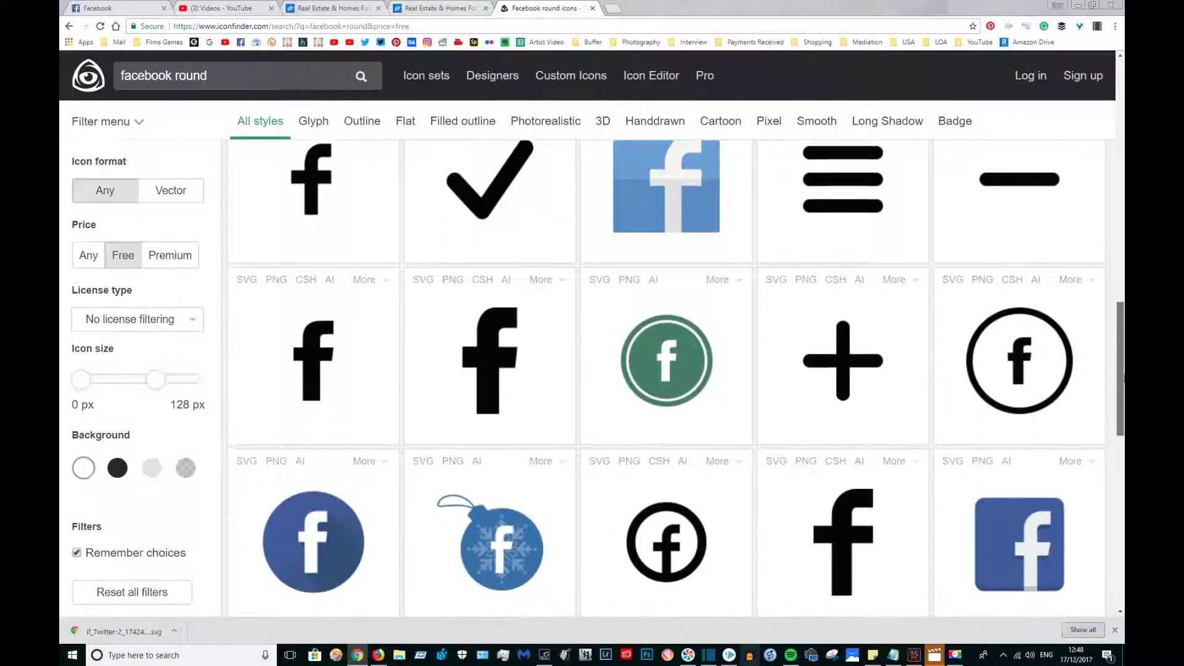
scroll(917, 278, down, 8)
scroll(916, 245, up, 5)
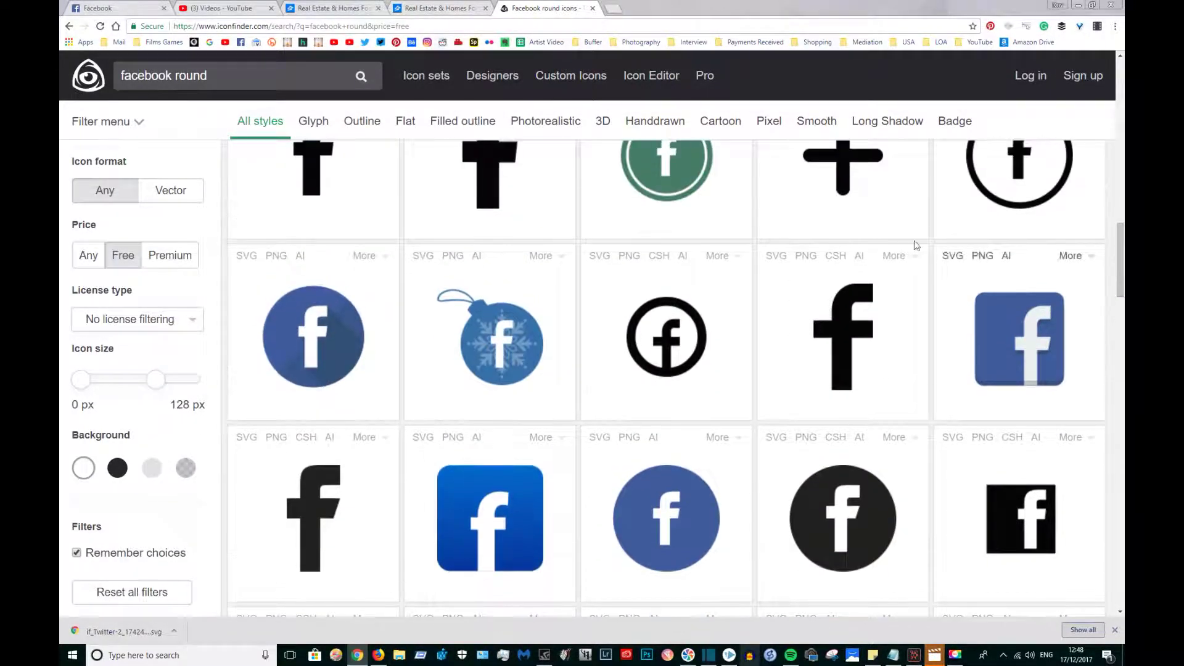
click(357, 320)
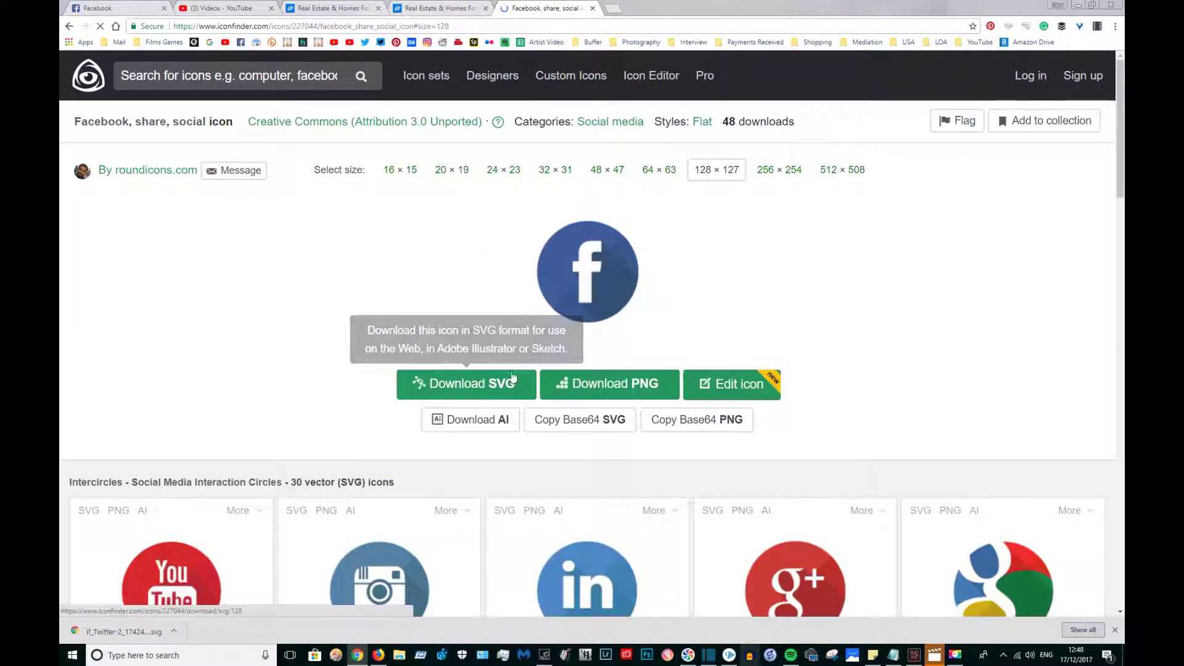
click(512, 380)
Step: Search 'instagram round' and download the gradient round Instagram icon as SVG
click(299, 75)
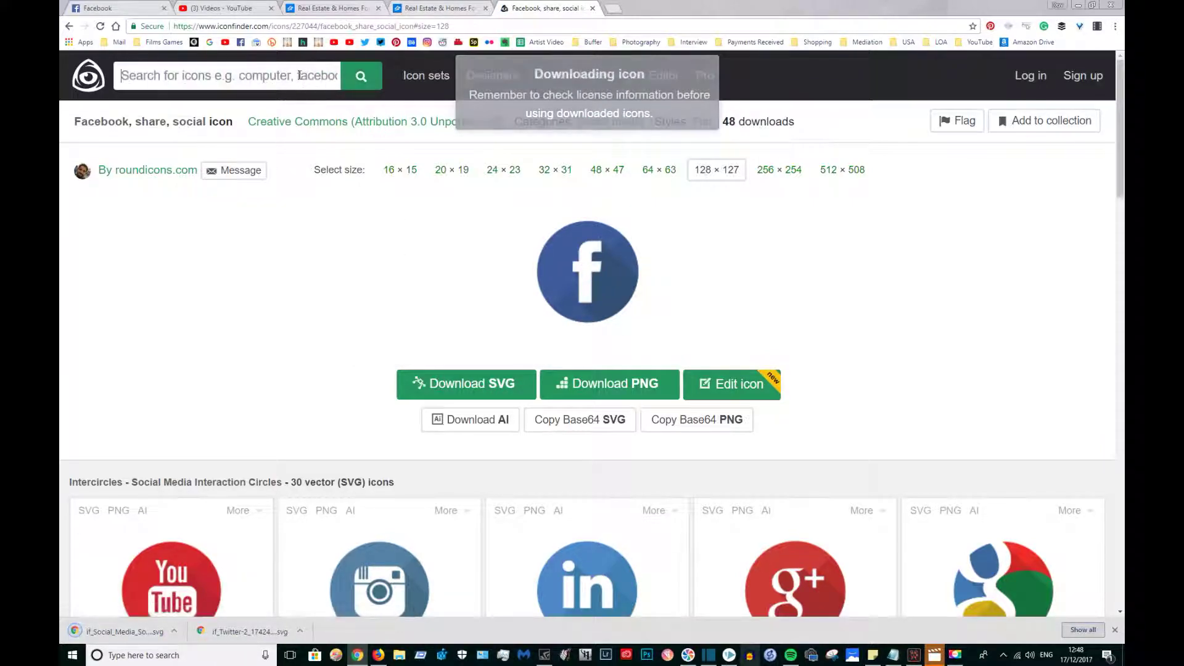
text(instagram)
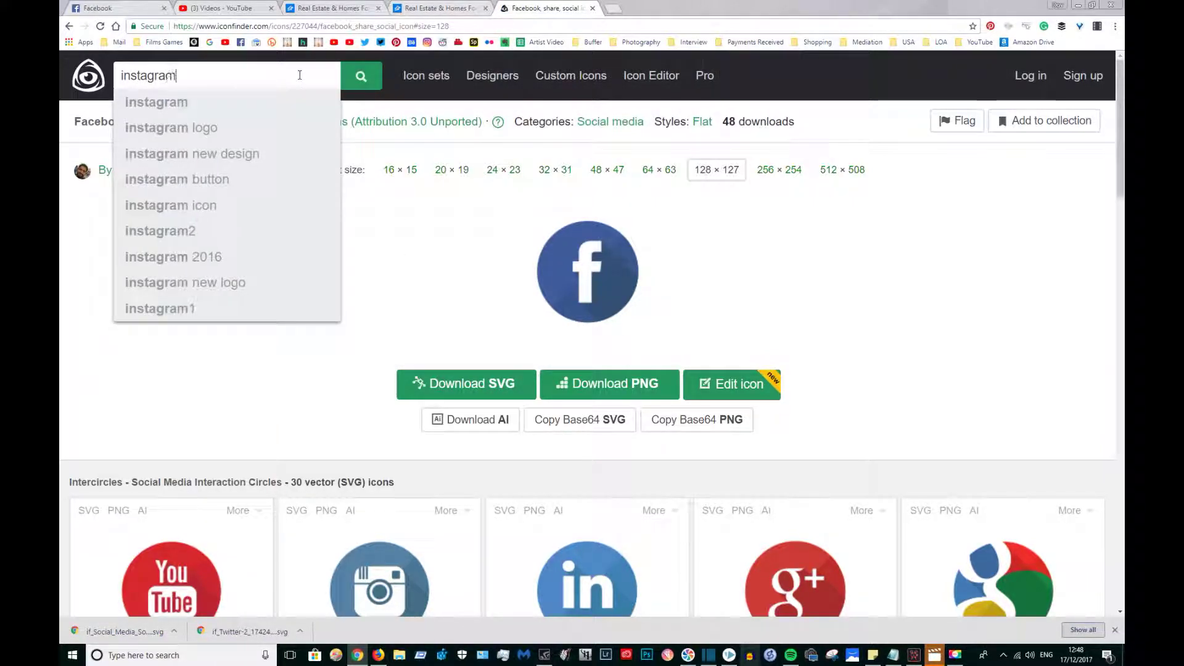
text( round)
key(Return)
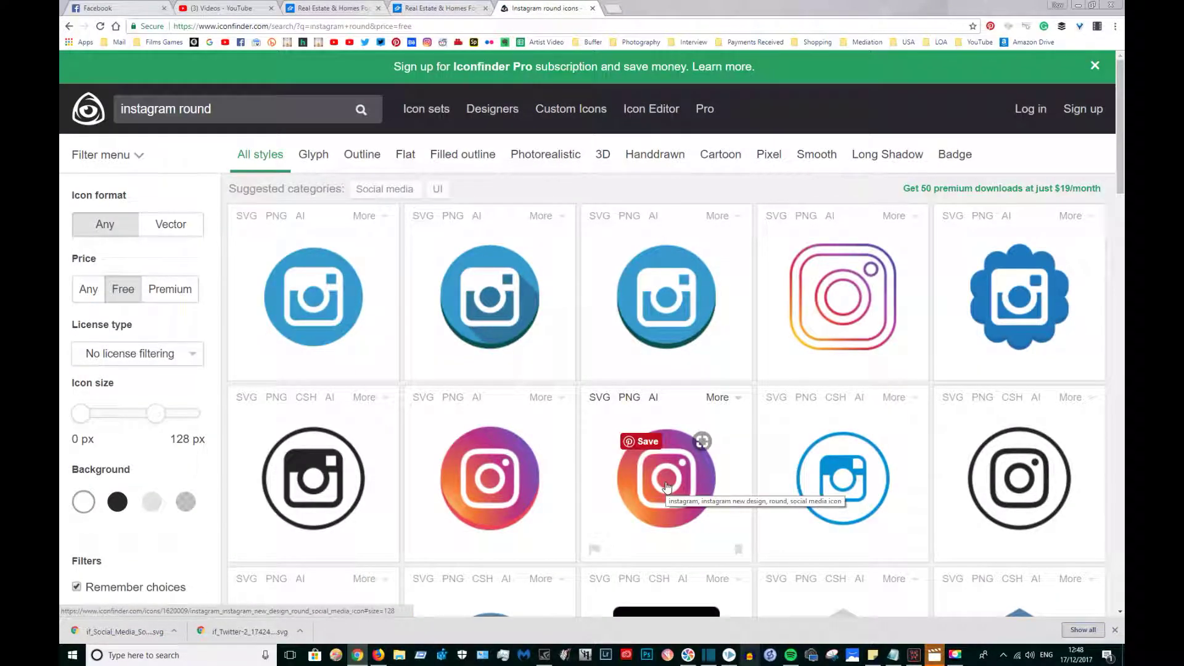
click(666, 487)
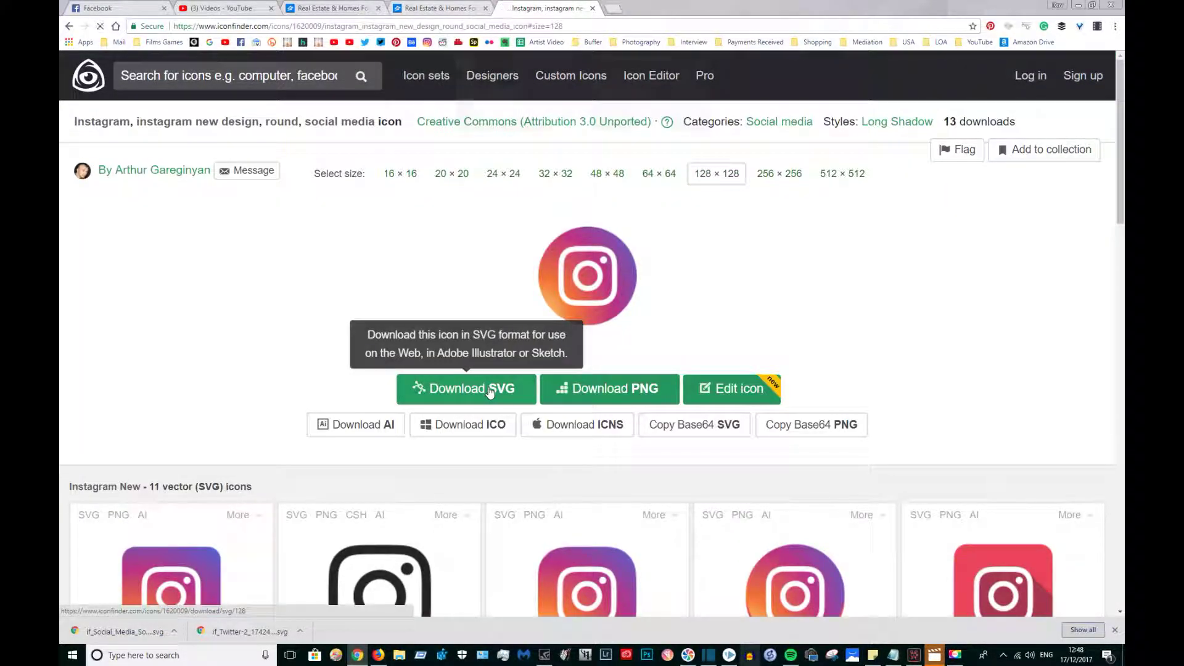
click(491, 390)
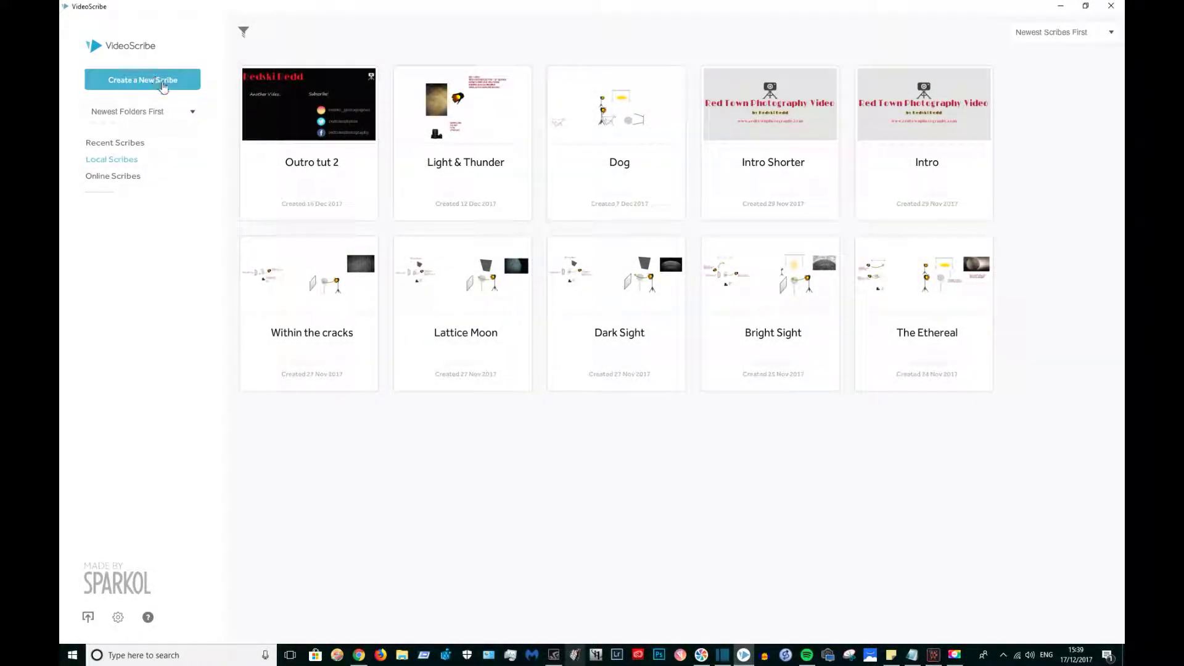
Step: Create a new blank scribe and set its paper colour to dark grey #474747
click(149, 81)
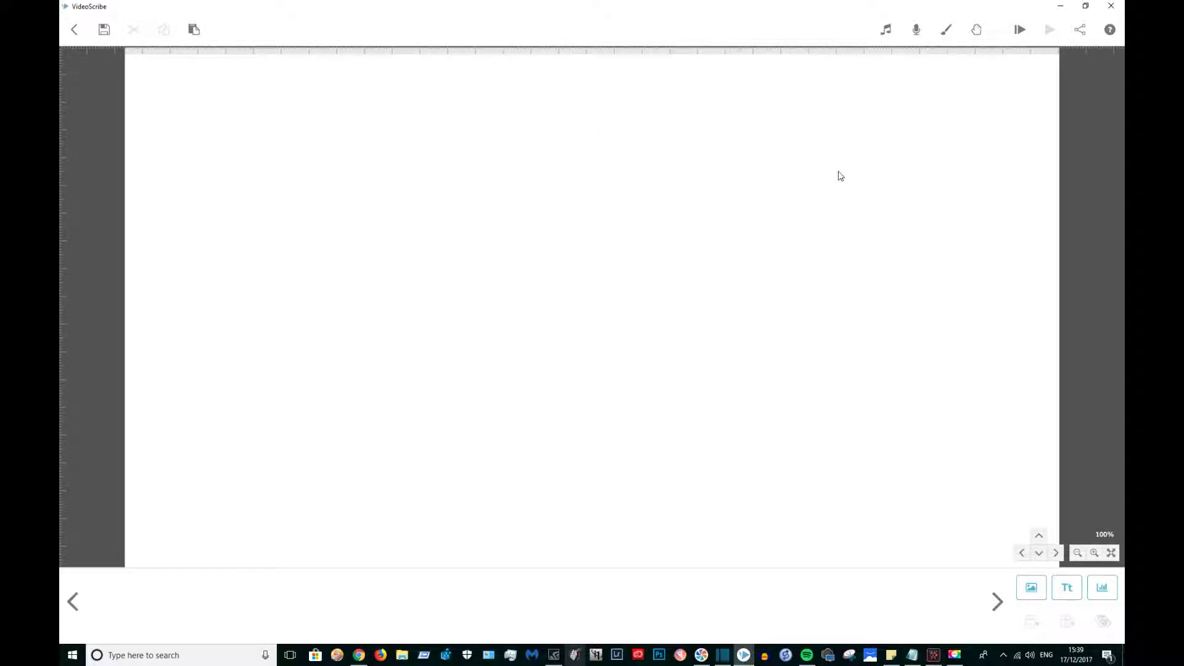
click(950, 30)
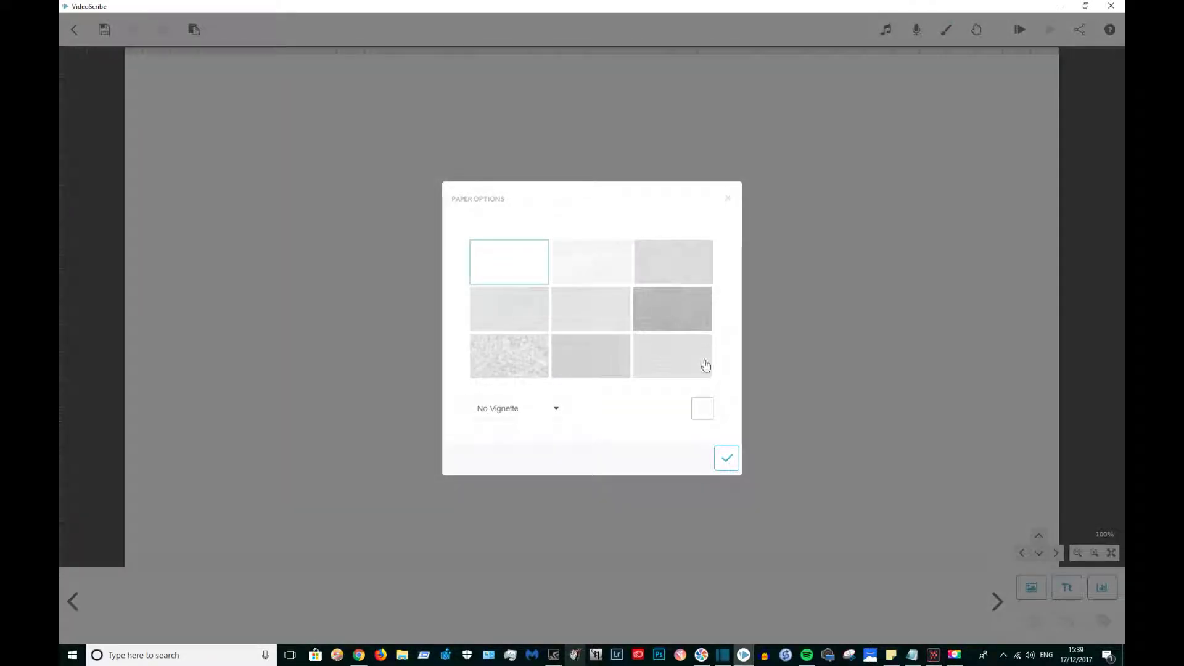
click(702, 409)
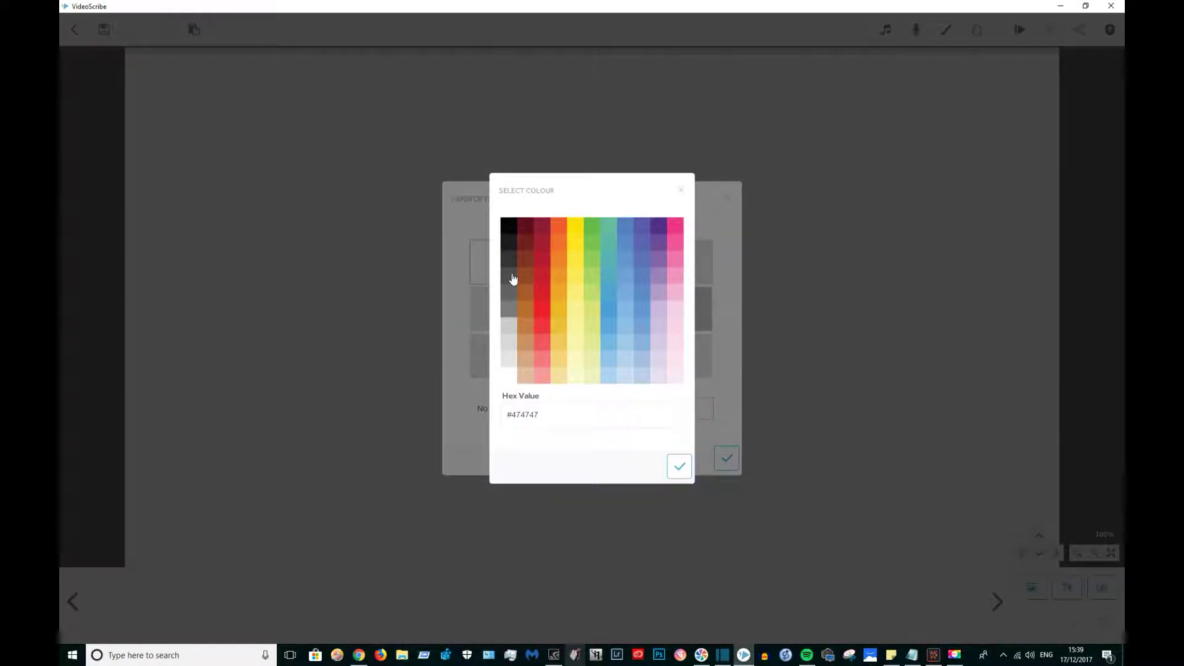
click(679, 469)
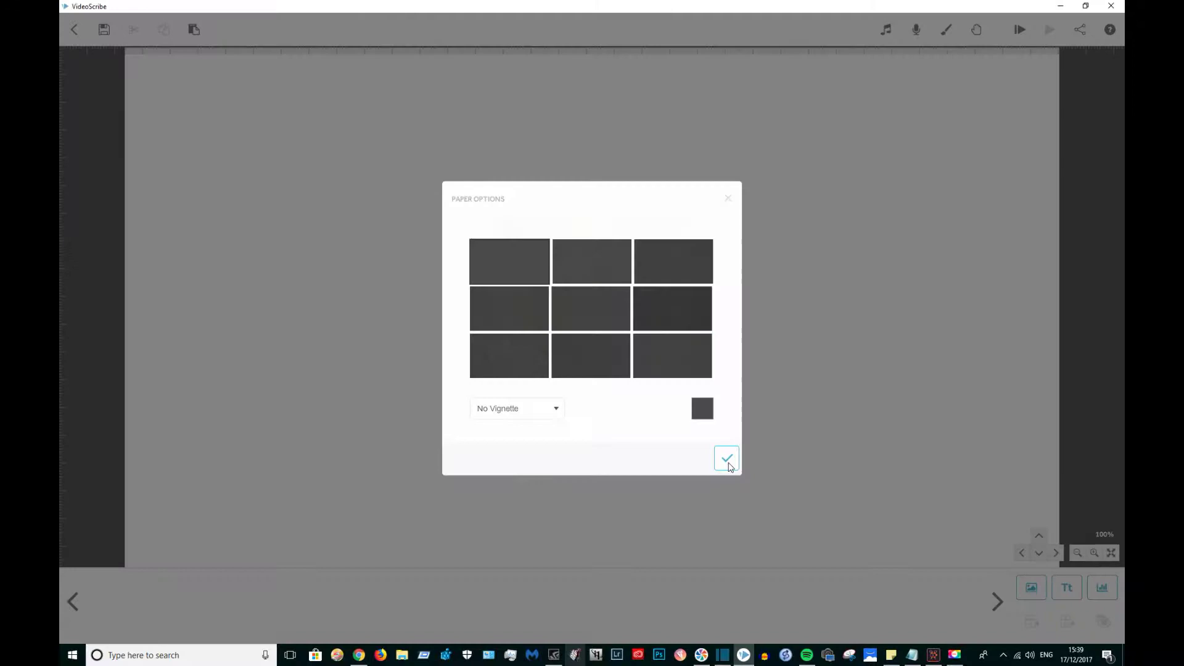
click(727, 458)
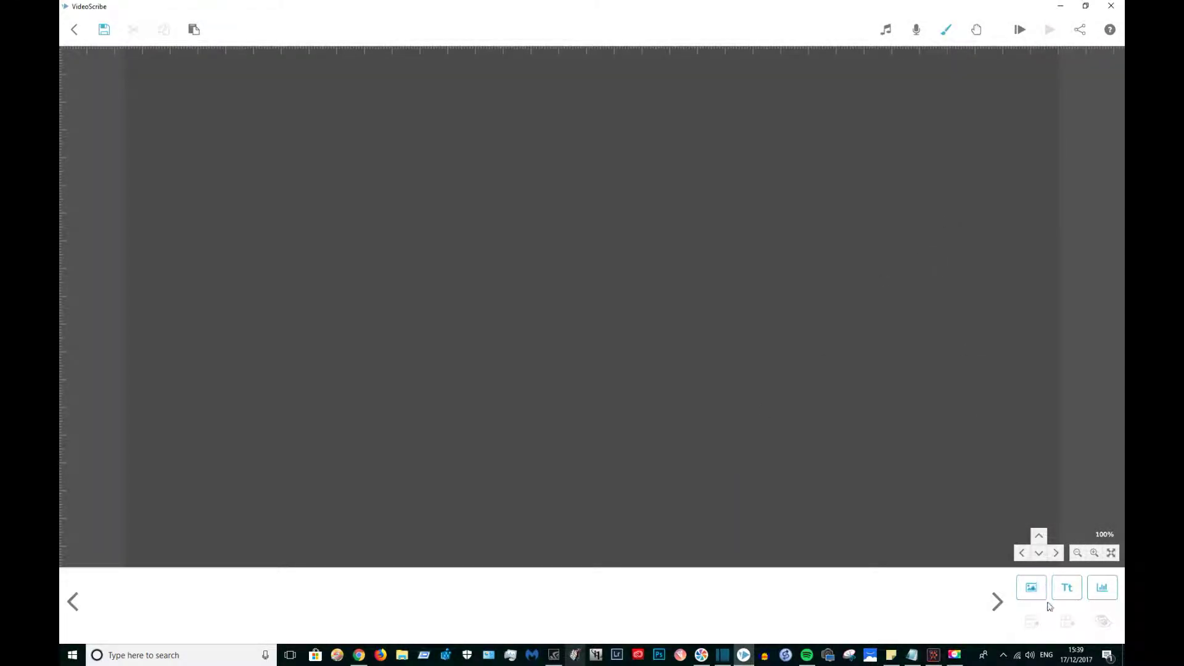
Step: Add the camera-on-tripod image, give it a custom drawing colour, and remove its pause
click(1033, 591)
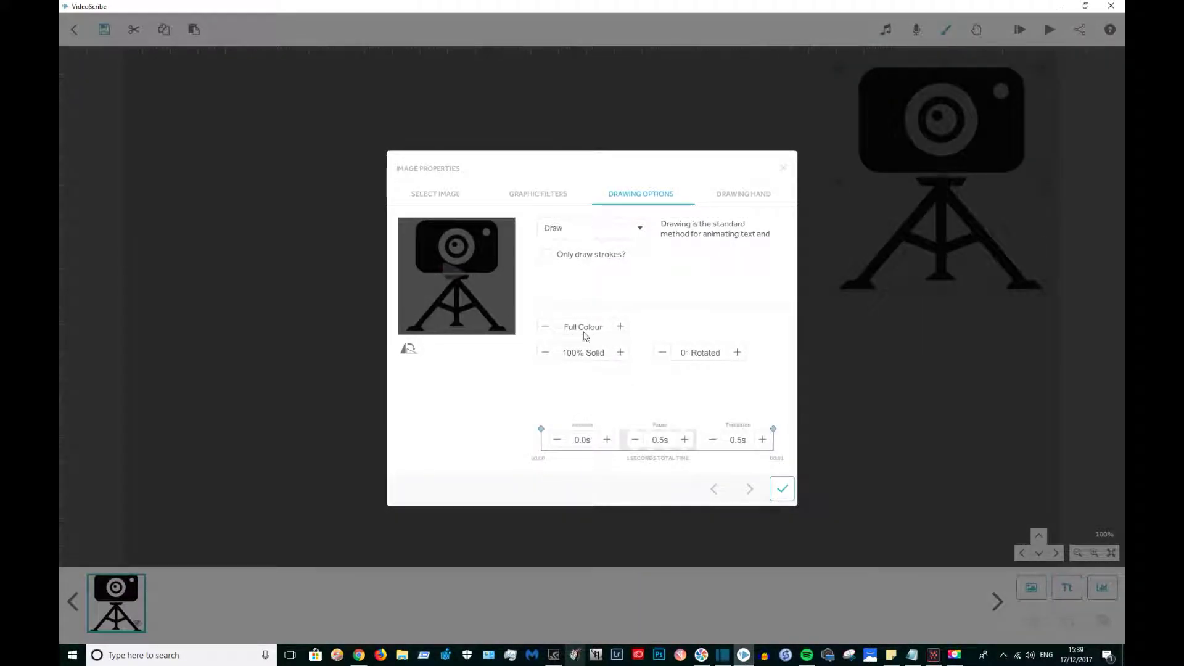
click(627, 326)
click(648, 329)
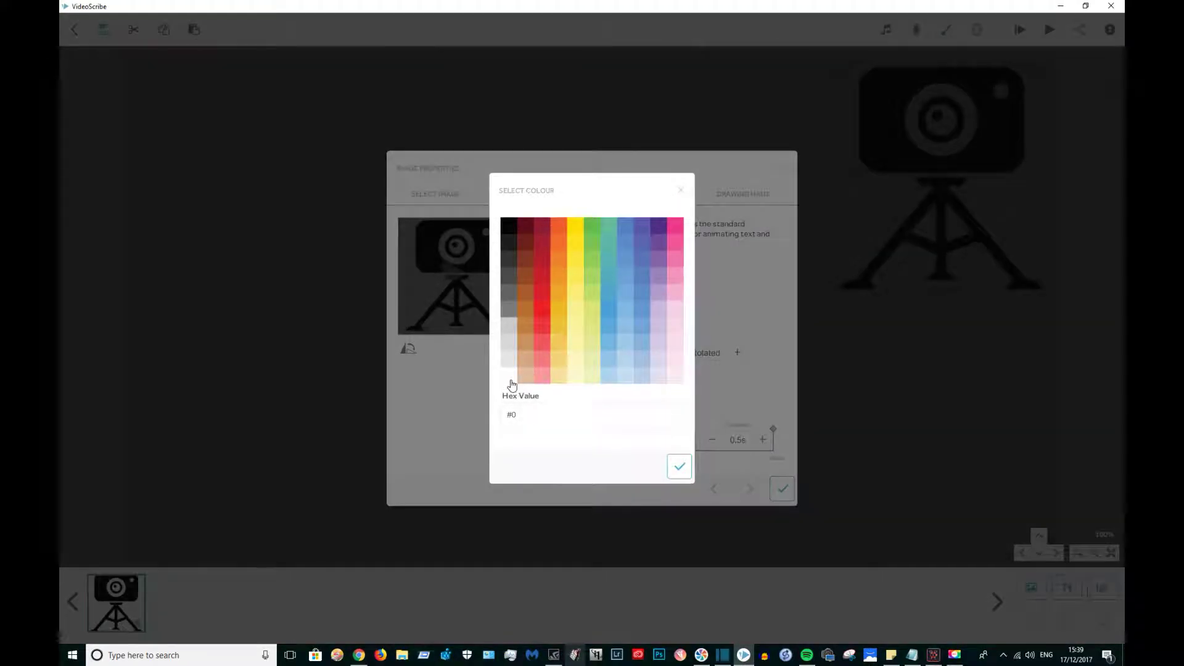
click(679, 466)
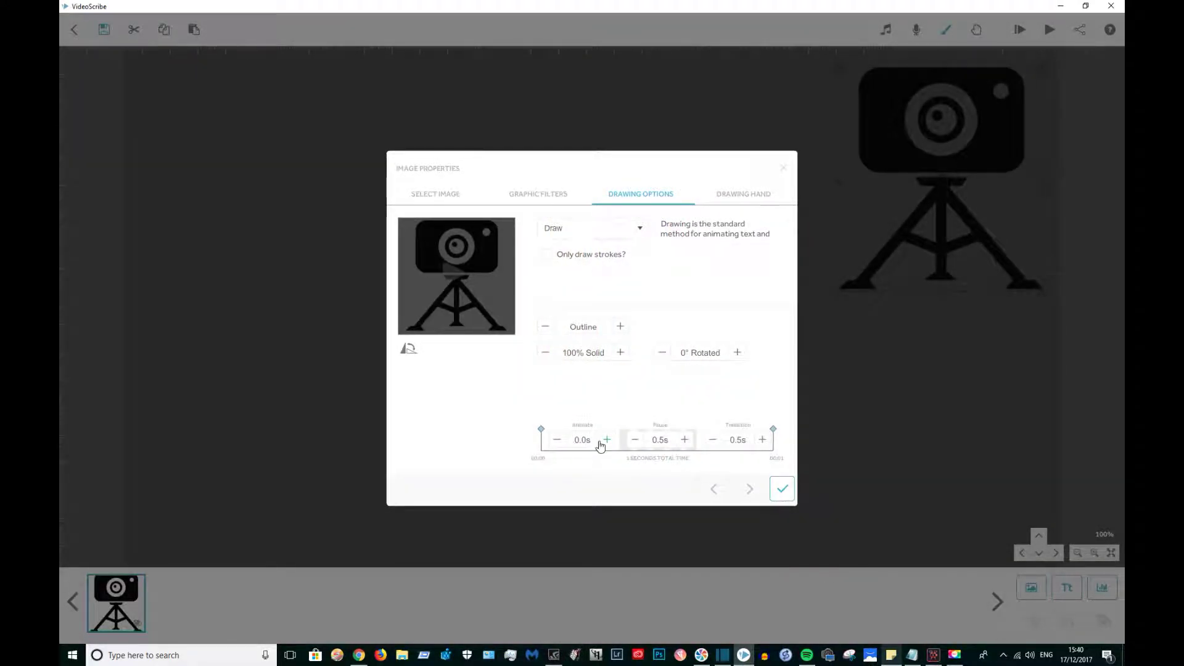
click(635, 440)
Step: Make the camera logo move in at an angle with no hand, rendered as a silhouette
click(607, 237)
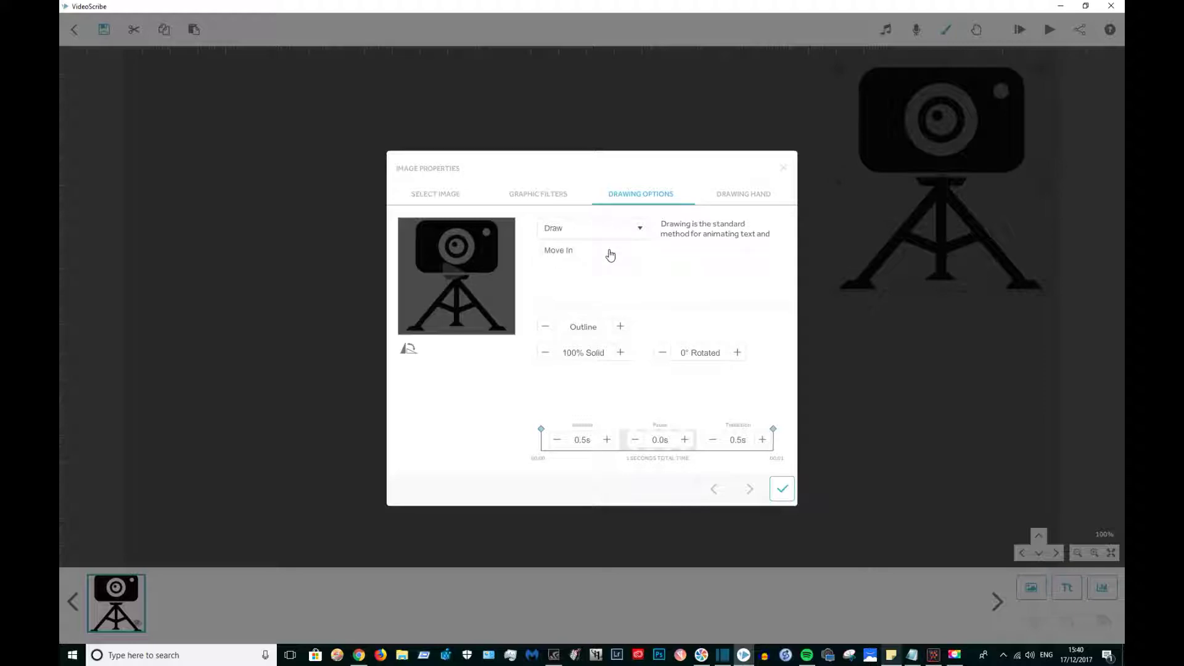
click(604, 252)
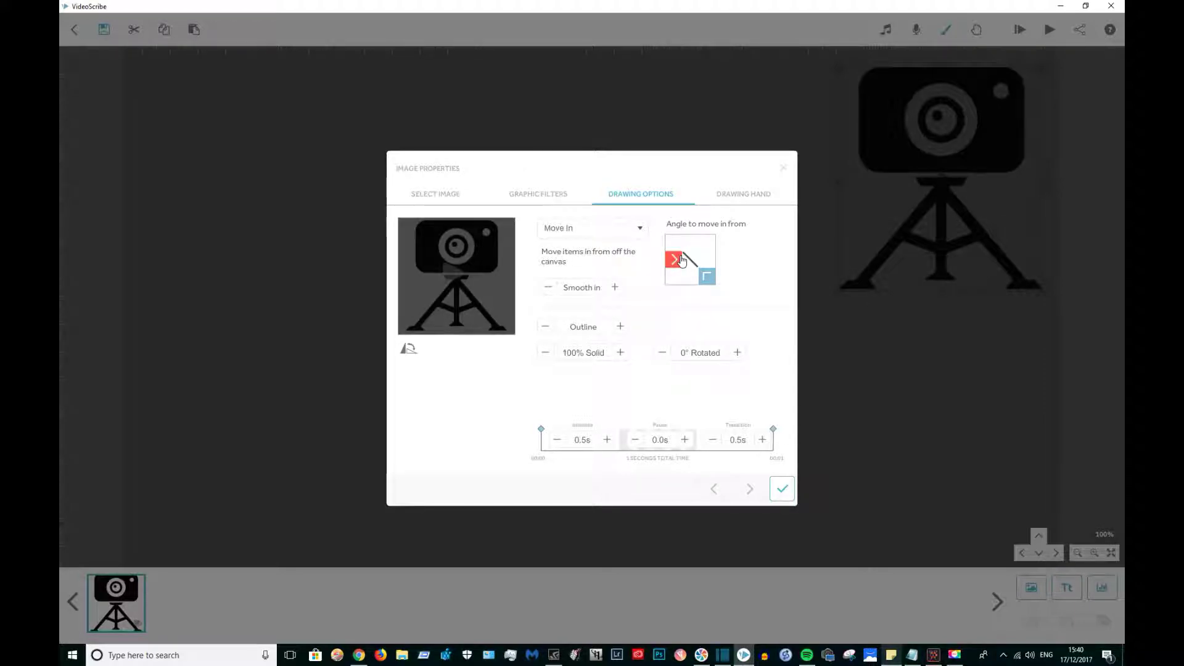
mouse_move(682, 261)
mouse_down()
mouse_move(672, 280)
mouse_move(673, 244)
mouse_up()
click(741, 202)
click(736, 244)
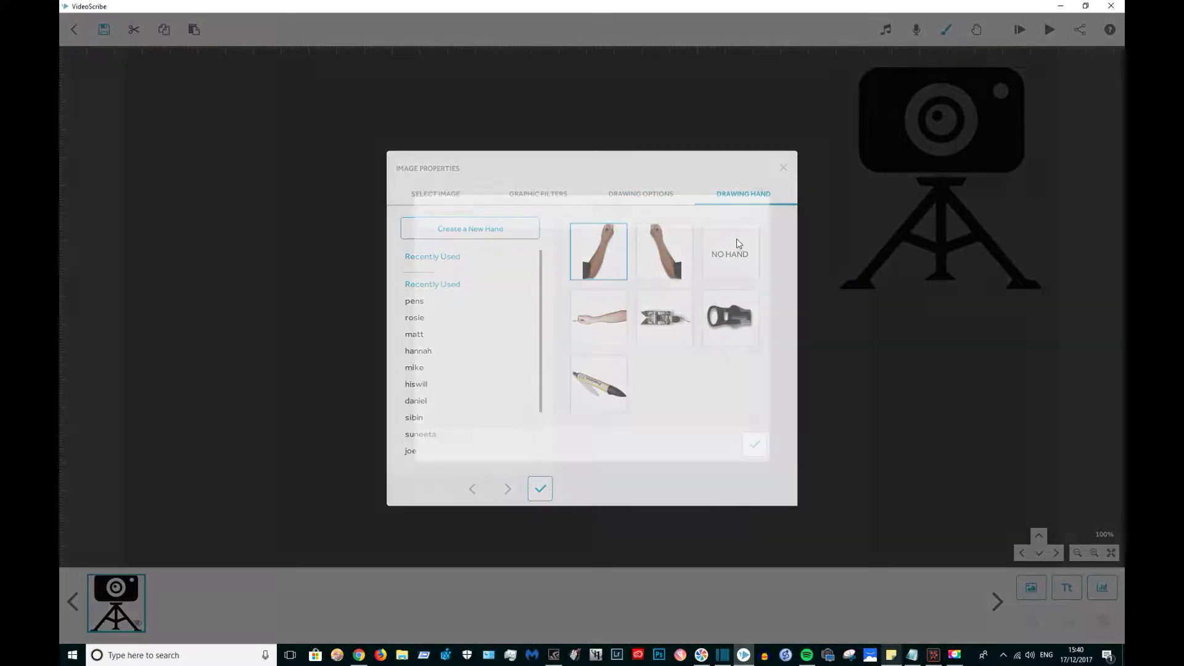
click(756, 450)
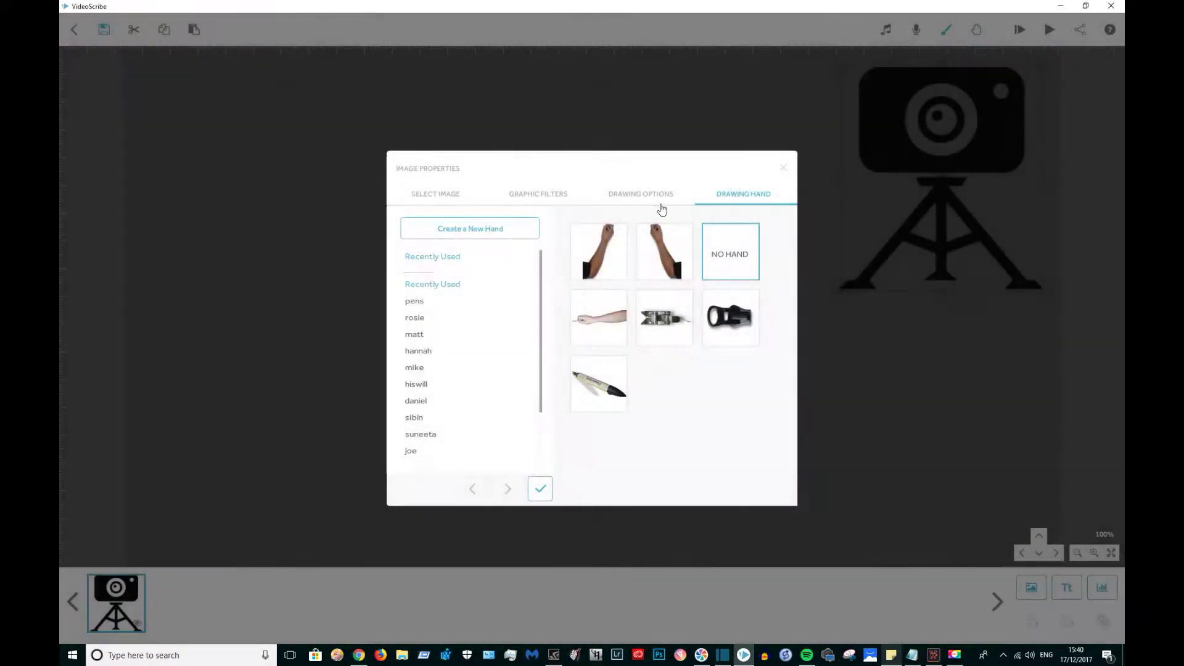
click(637, 196)
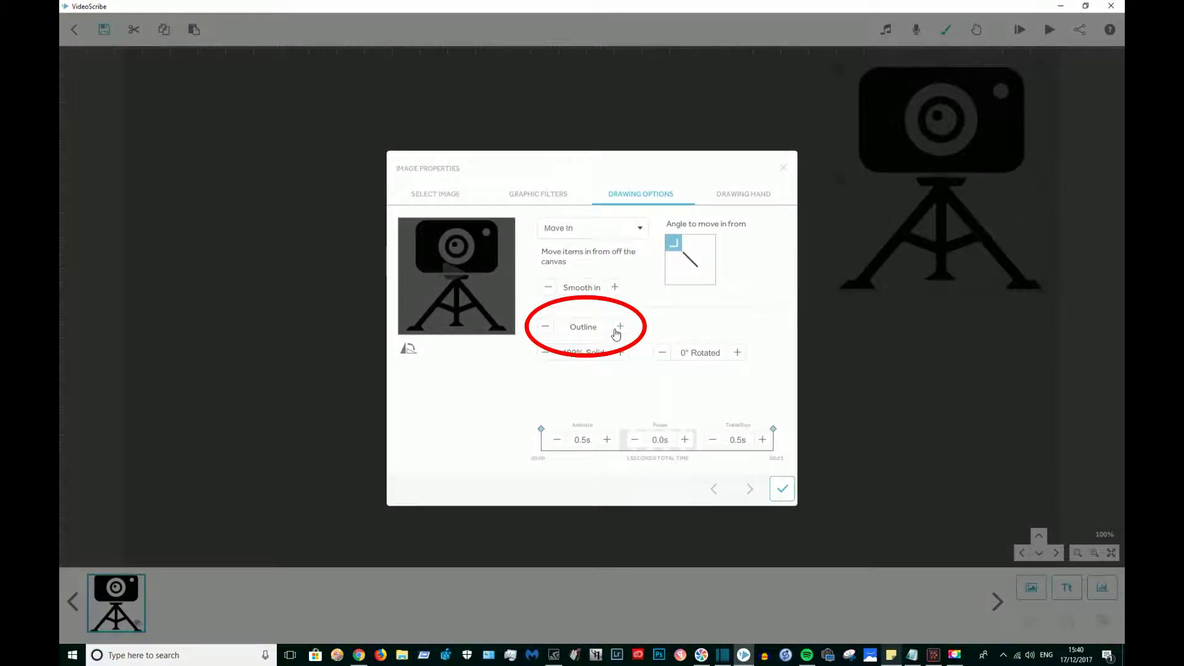
click(619, 326)
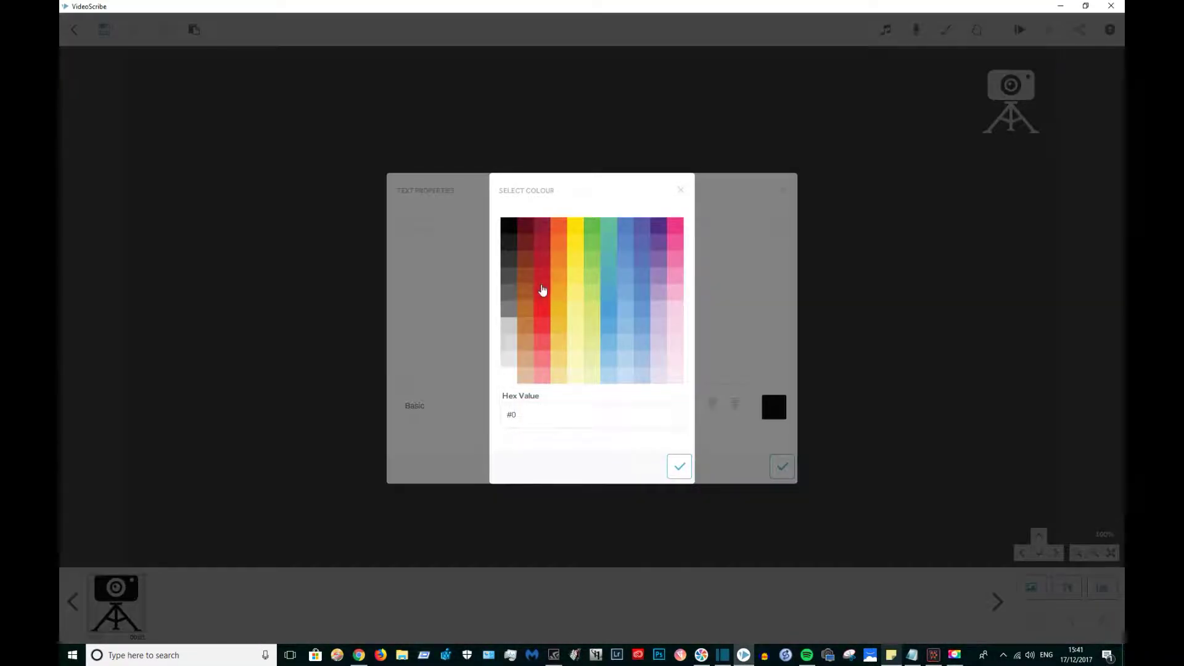
Step: Make the title text red in the Limelight font
click(541, 295)
click(679, 466)
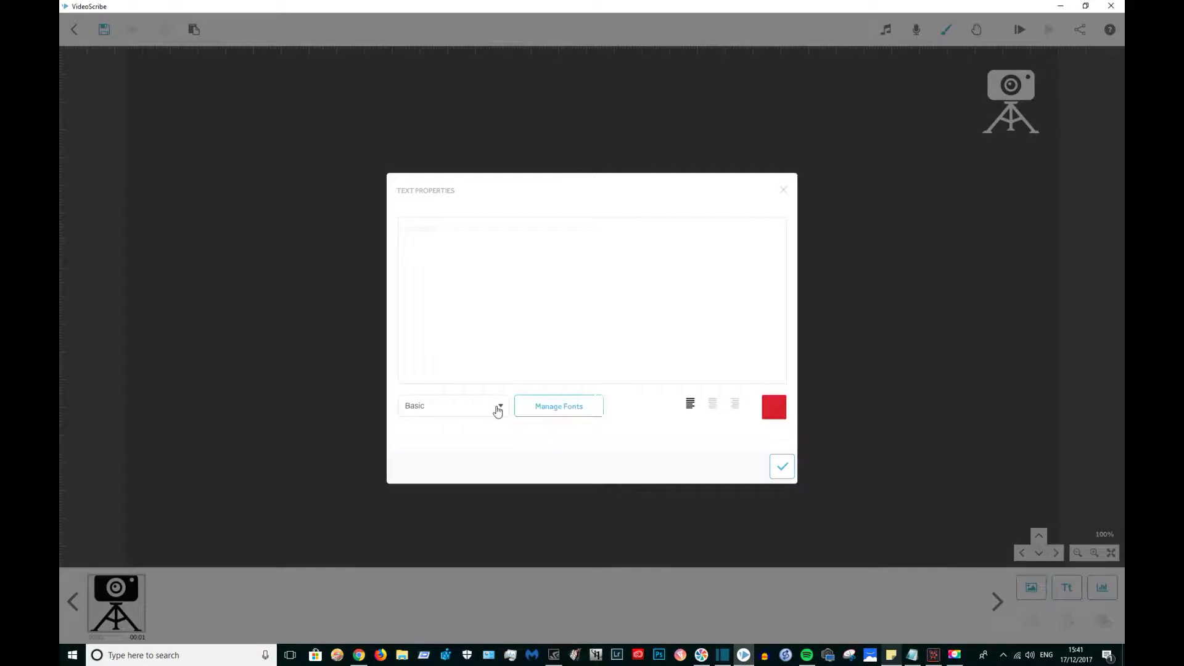
click(498, 407)
mouse_move(499, 427)
mouse_down()
mouse_move(503, 452)
mouse_move(505, 430)
mouse_up()
click(417, 430)
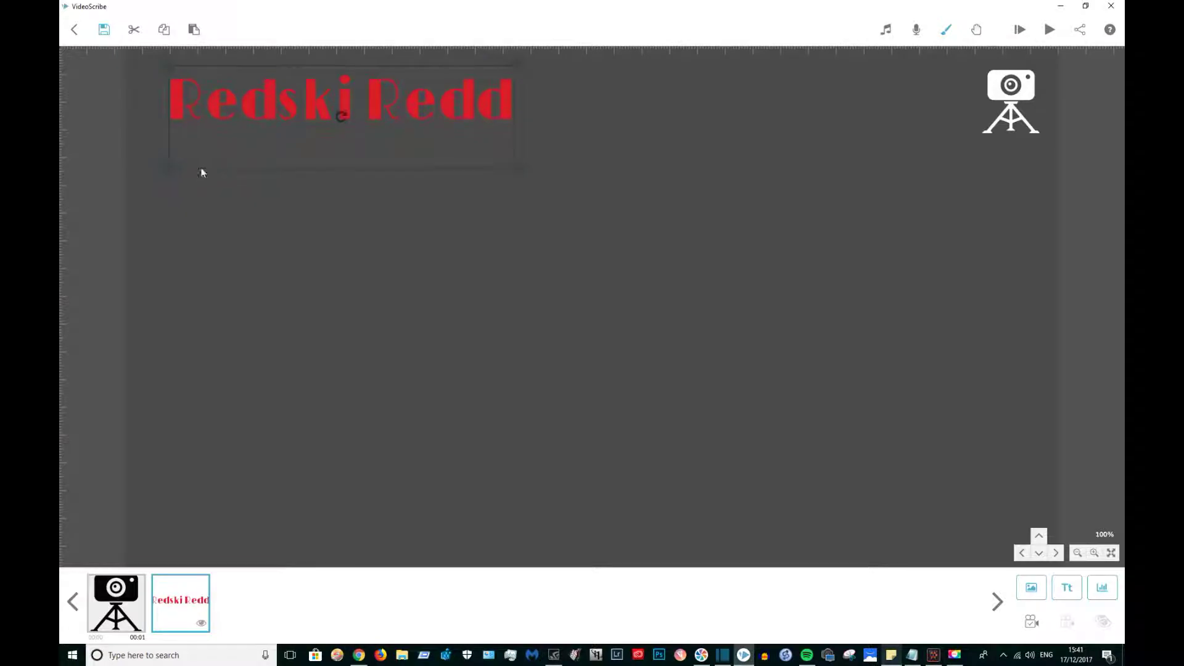
Step: Set the title to move in from below instead of being drawn
click(364, 211)
double_click(353, 118)
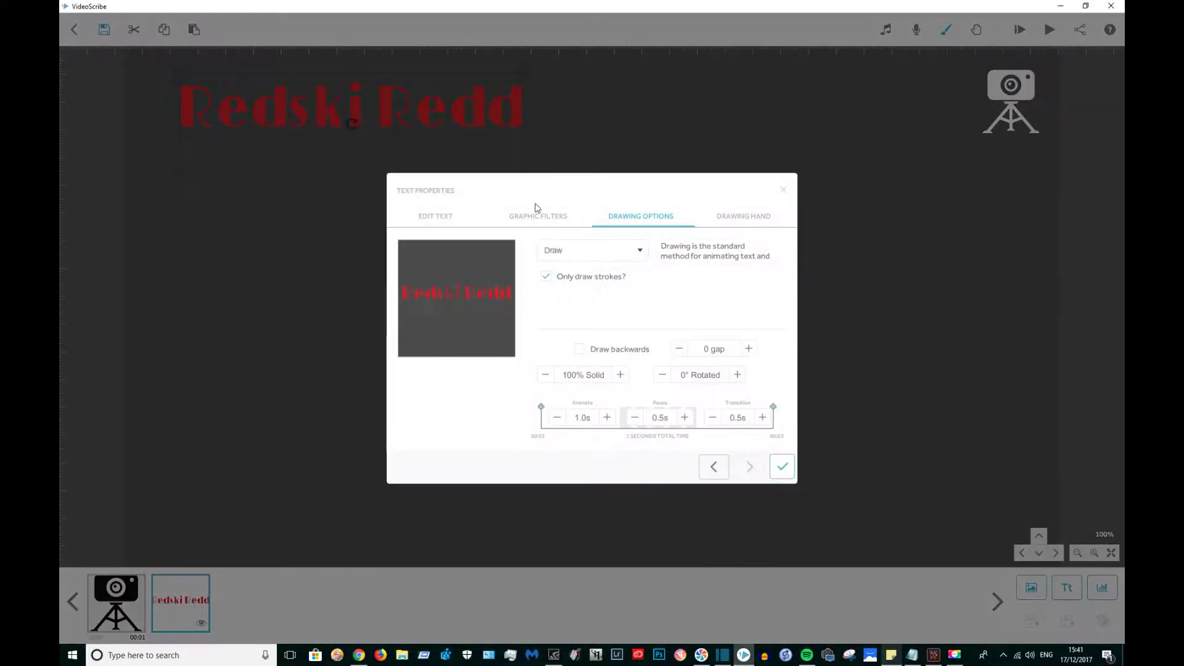
click(643, 260)
click(580, 276)
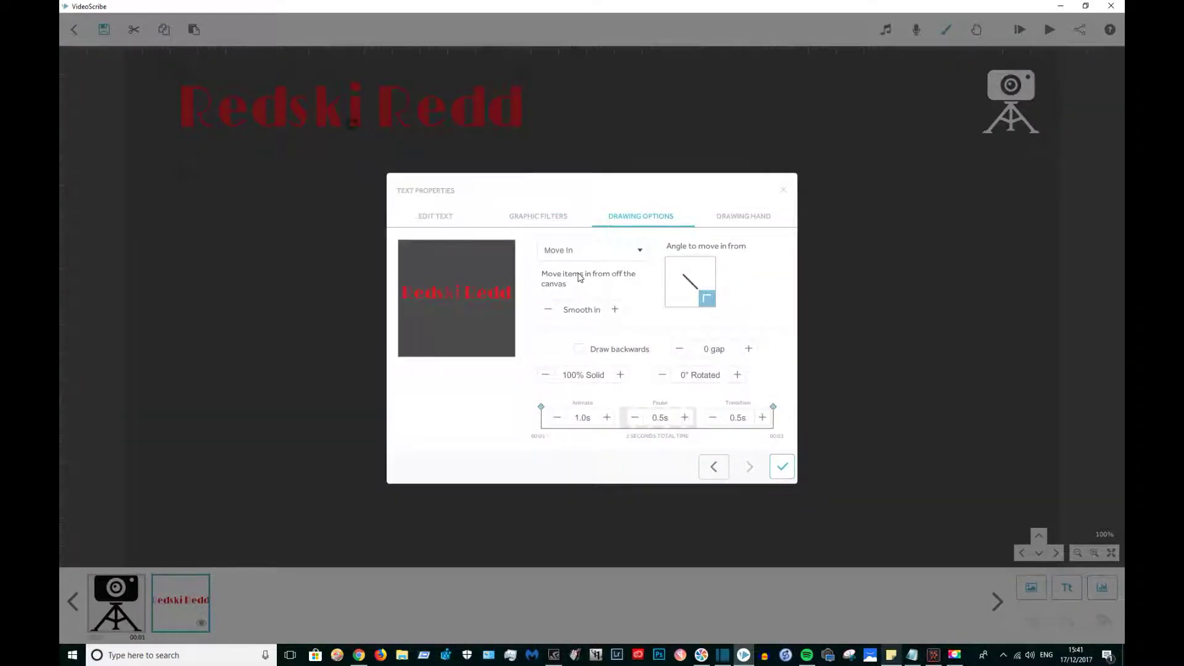
click(689, 299)
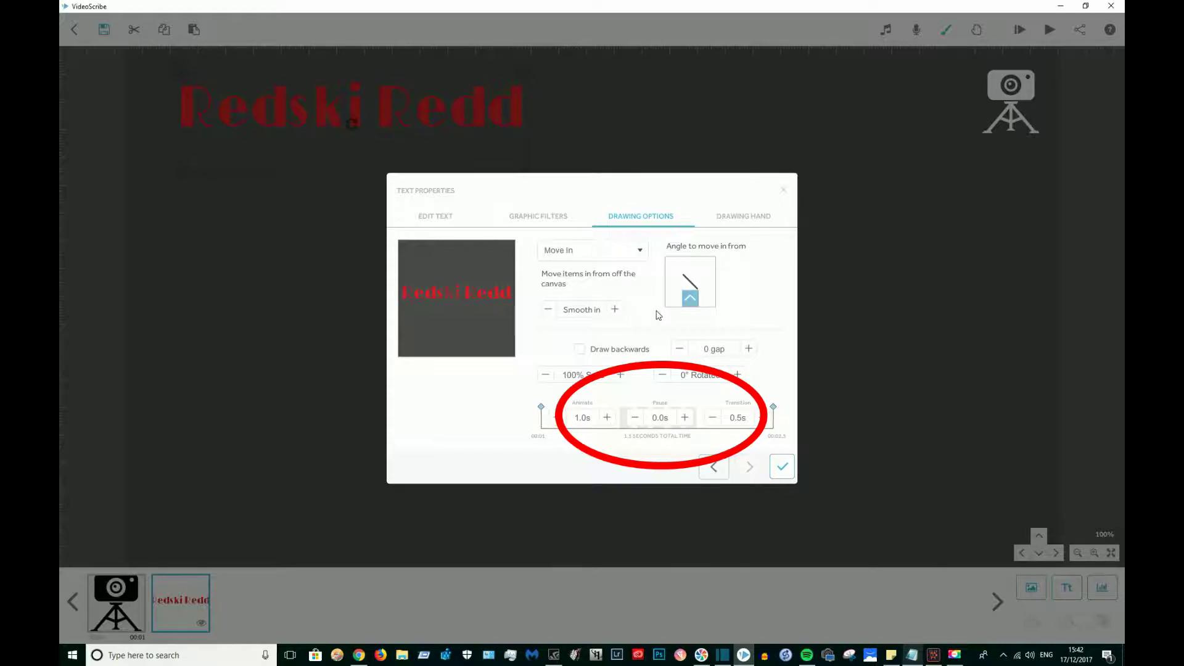
click(744, 217)
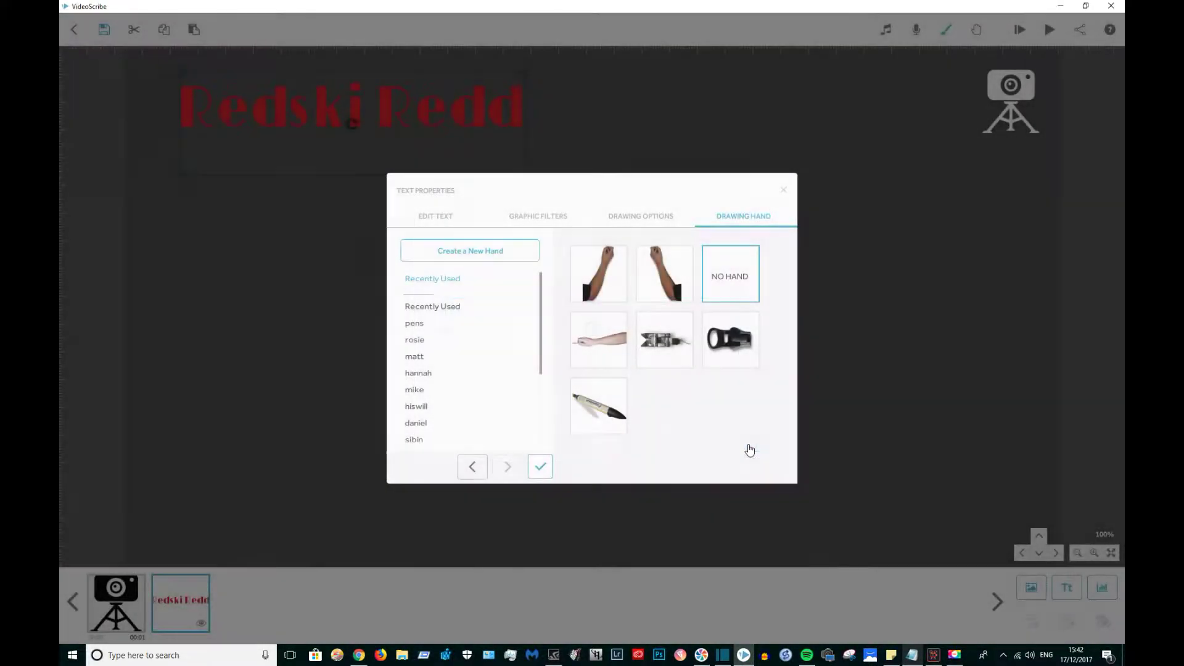
click(618, 219)
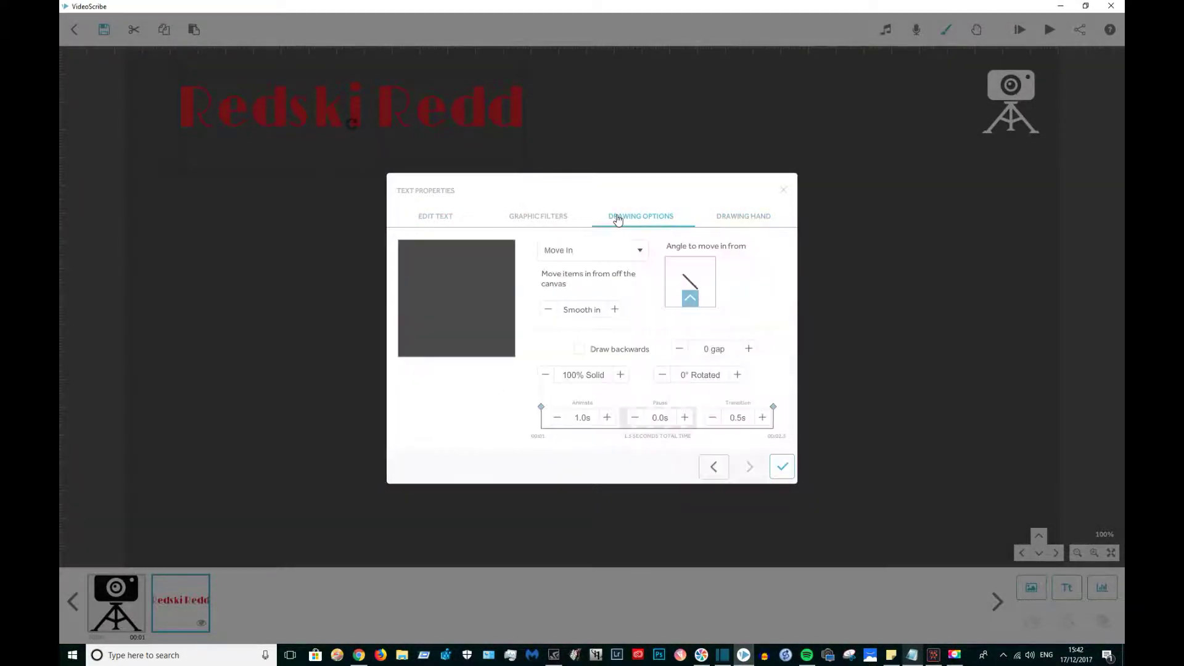
click(782, 468)
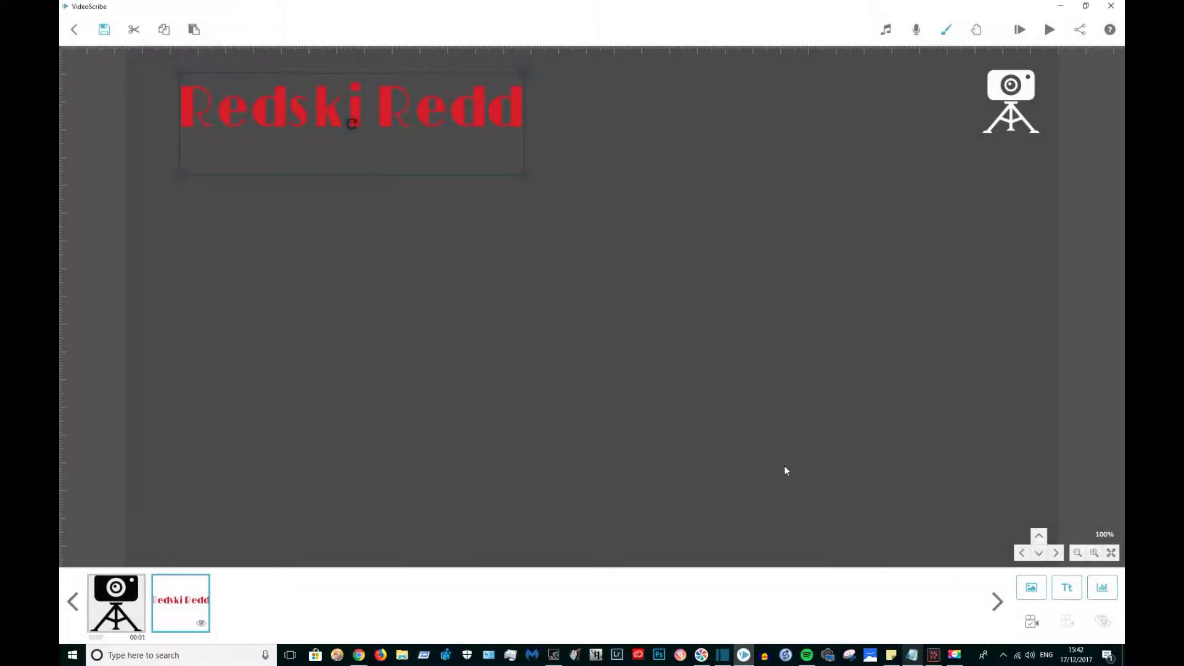
Step: Add white Segoe Print 'Another Video...' text, shrunk and placed under the title
click(1062, 591)
click(497, 407)
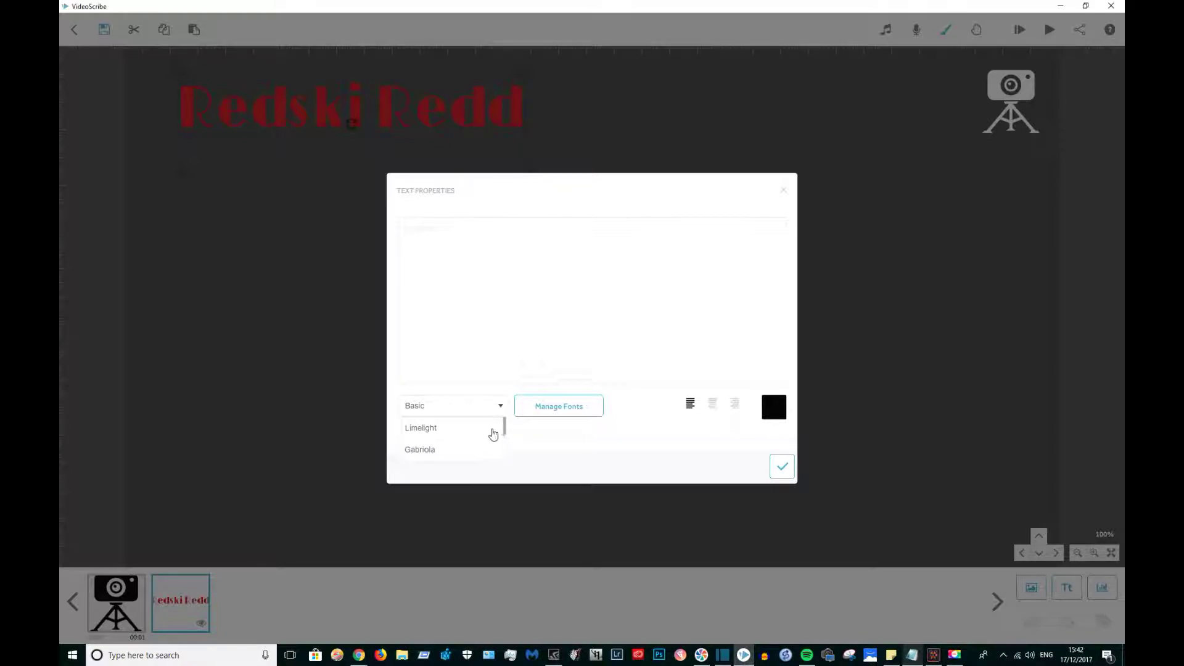
scroll(506, 437, down, 3)
click(498, 436)
click(772, 411)
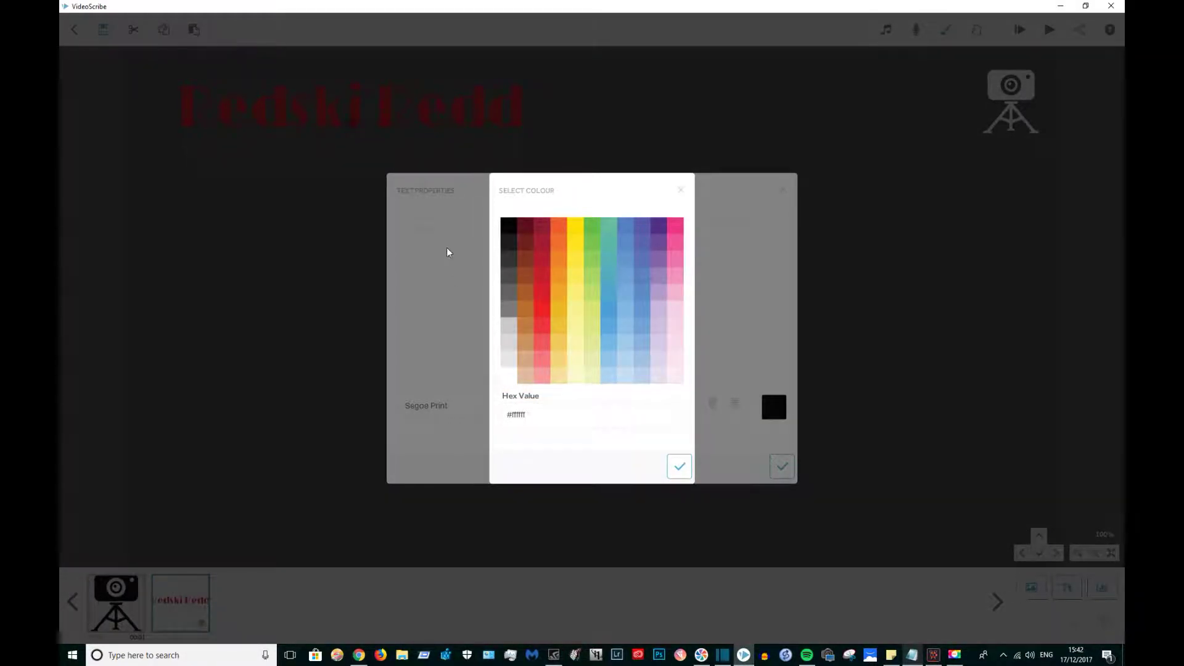
click(679, 466)
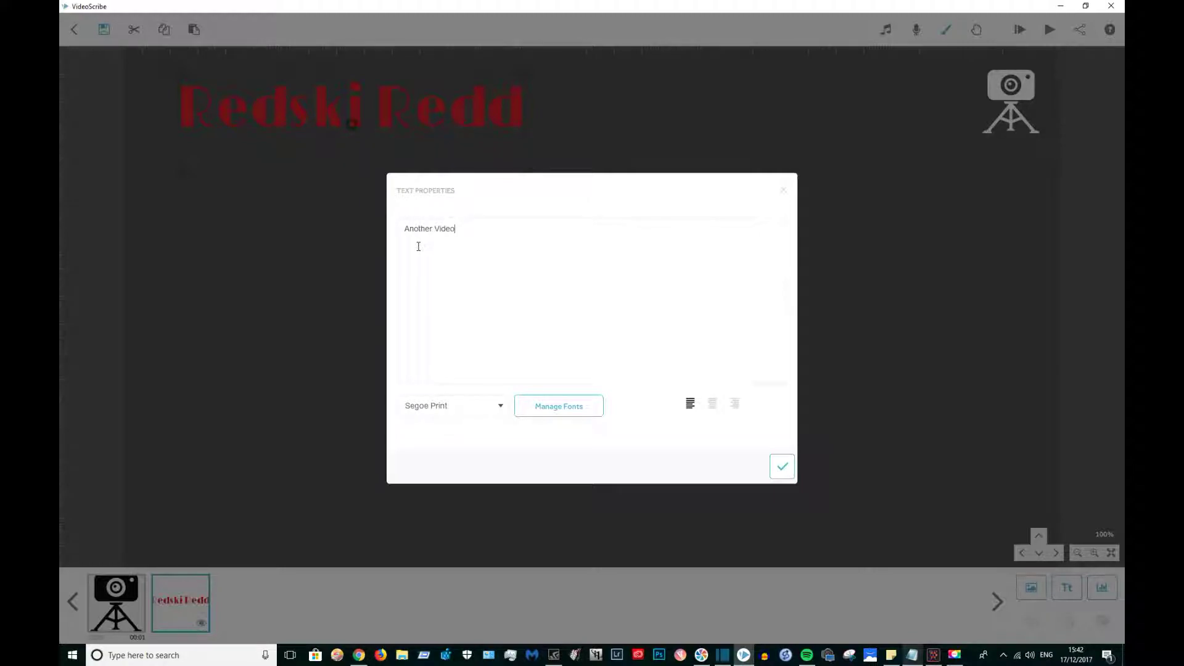
click(782, 467)
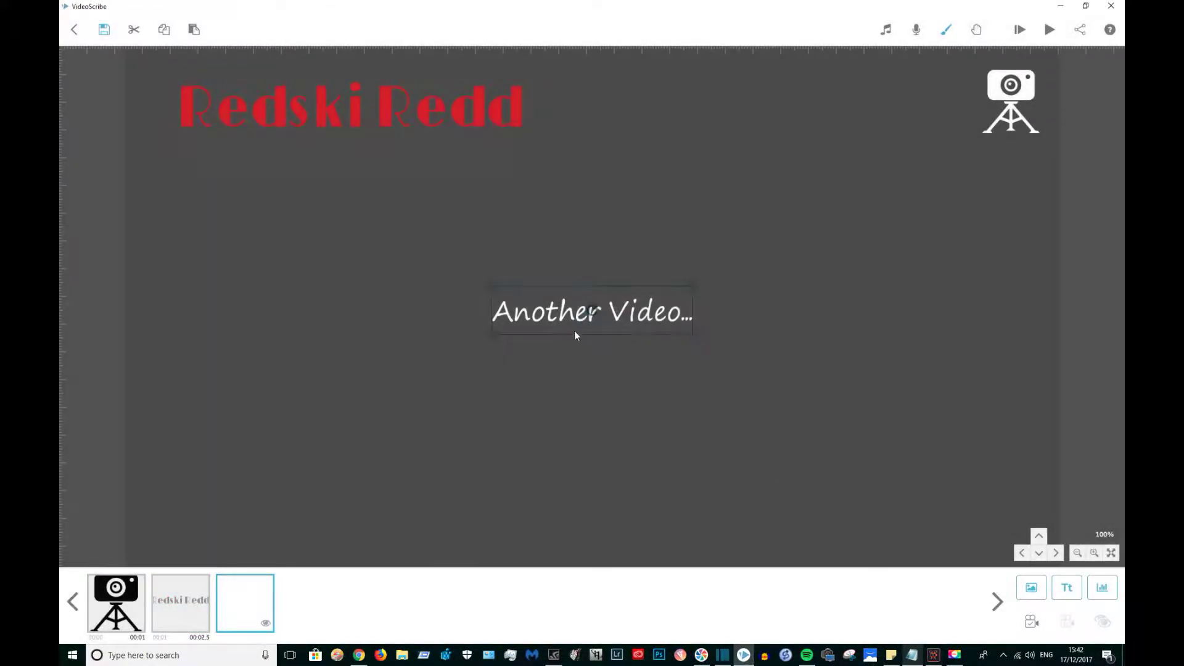
drag(574, 330, 346, 243)
drag(444, 264, 452, 259)
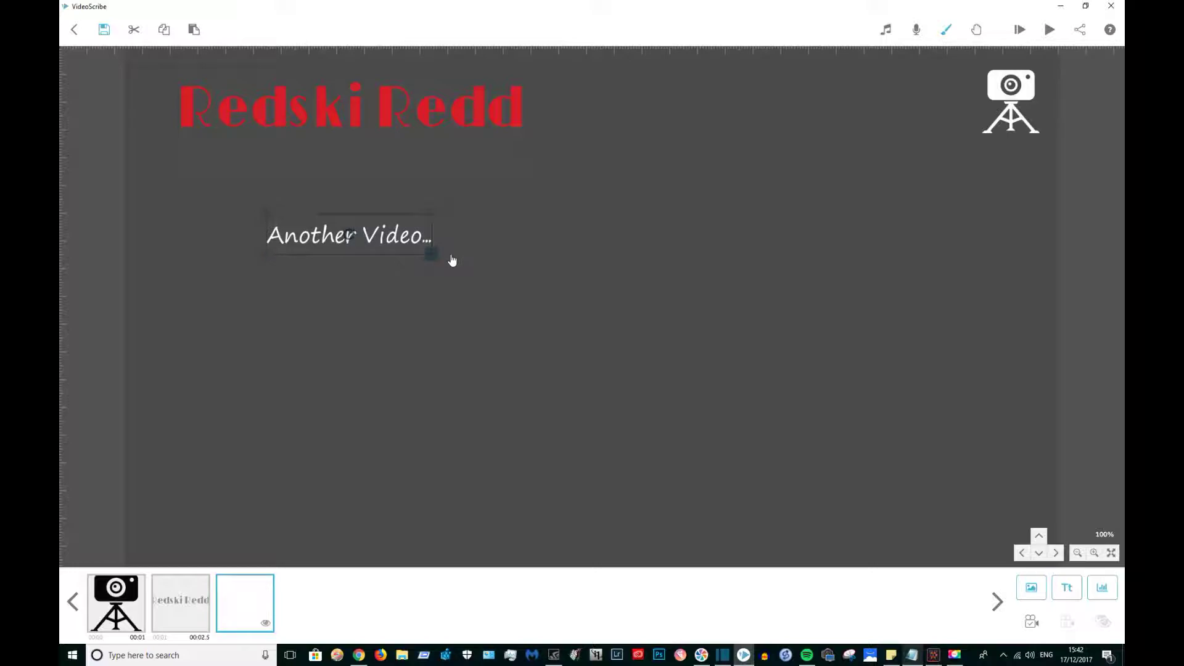
Step: Set 'Another Video...' to Move In from the left with Bounce in easing
double_click(402, 240)
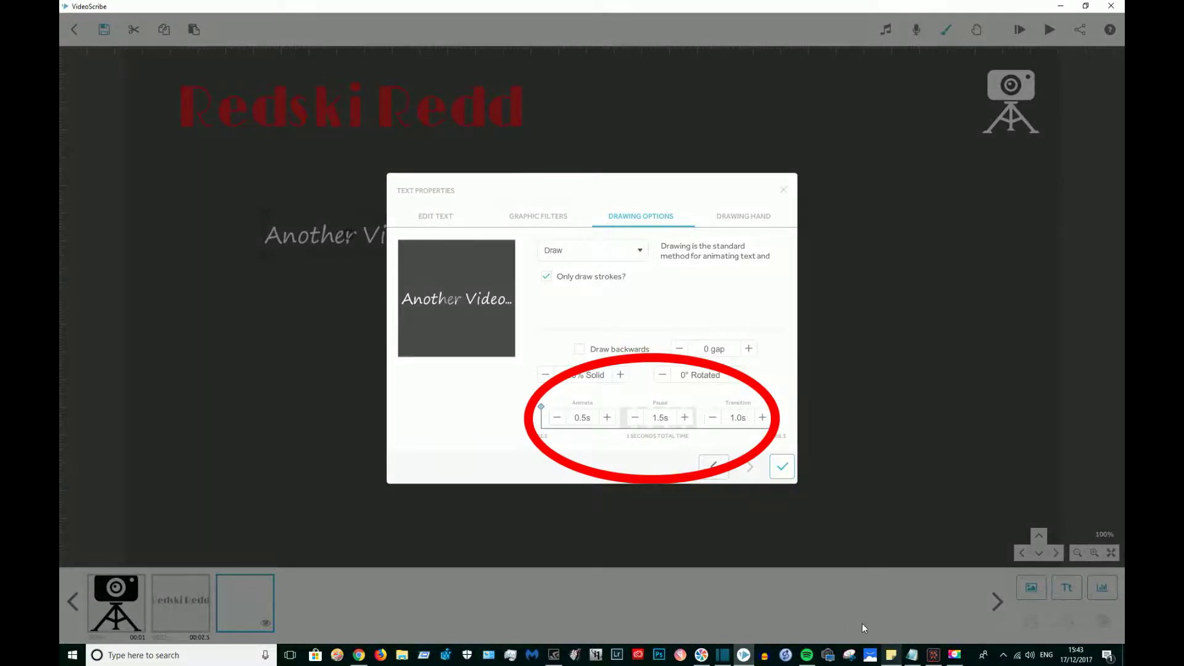
click(591, 252)
click(561, 272)
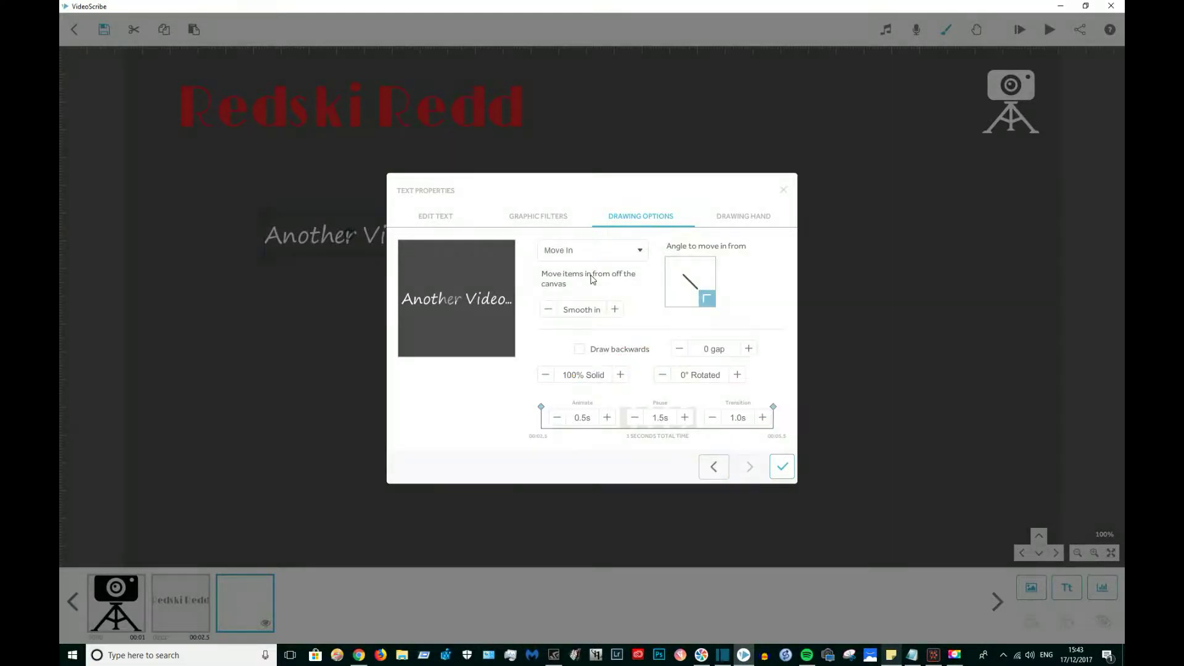
click(672, 281)
click(617, 310)
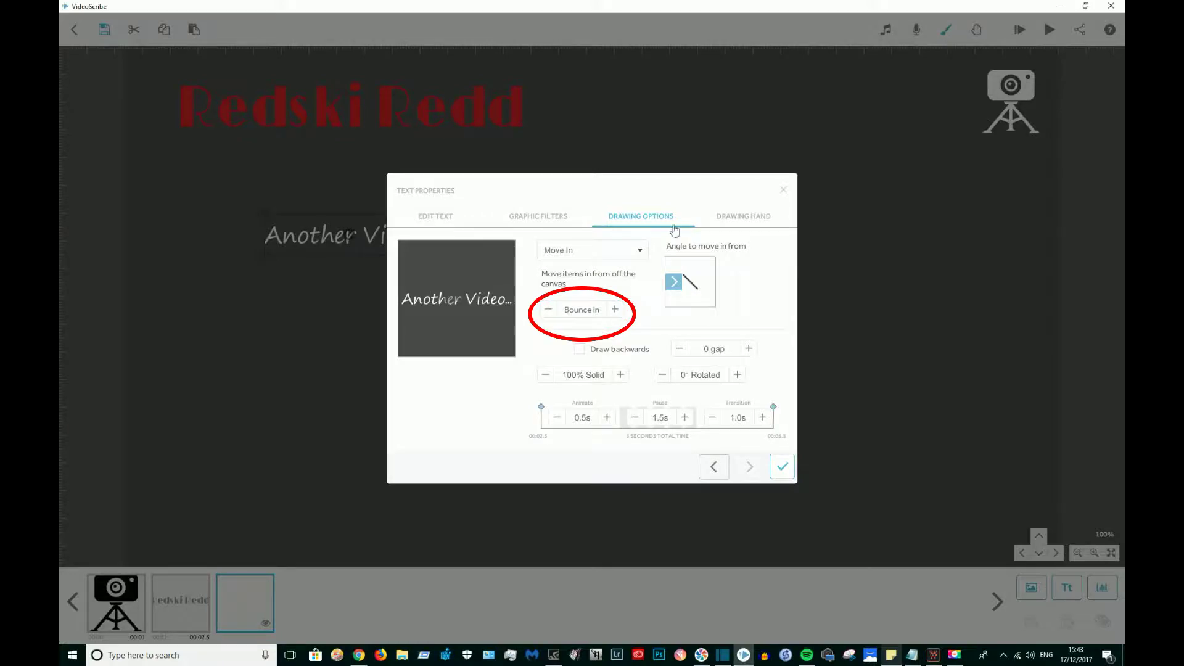
click(727, 219)
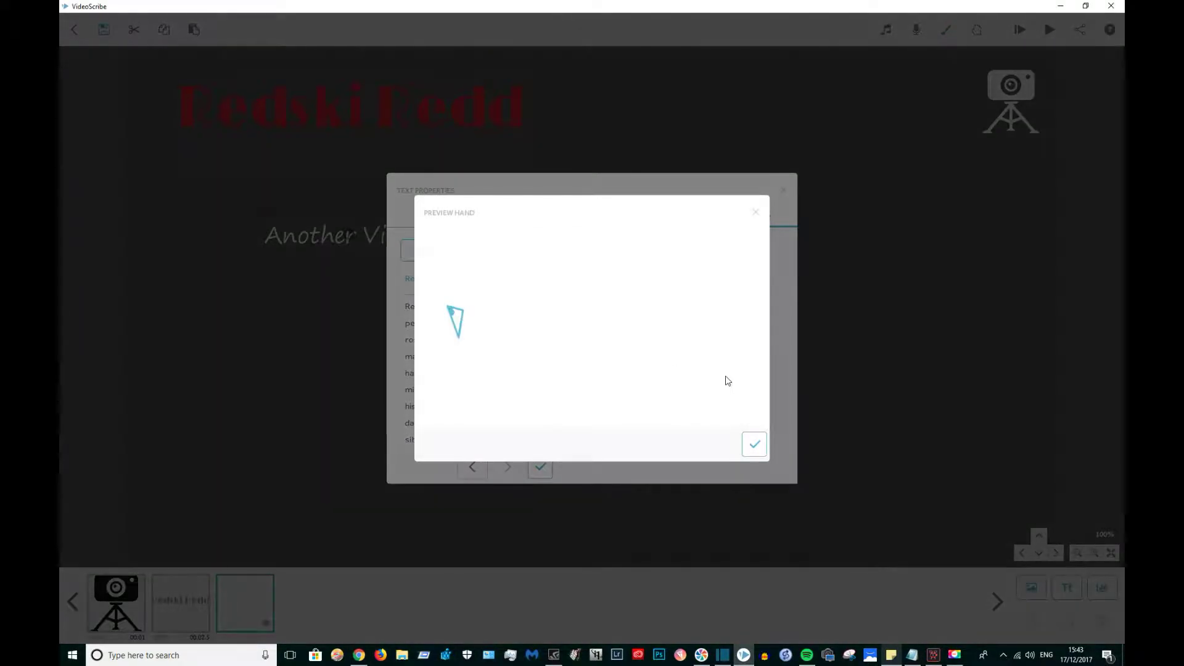
click(754, 444)
click(641, 216)
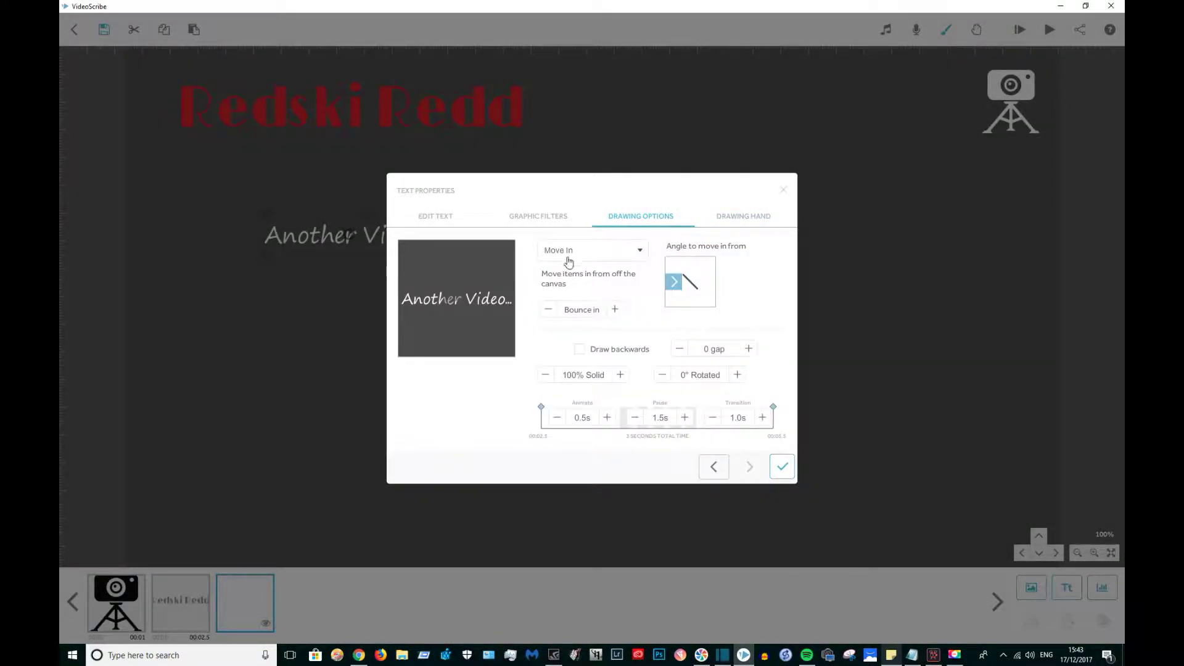
click(782, 467)
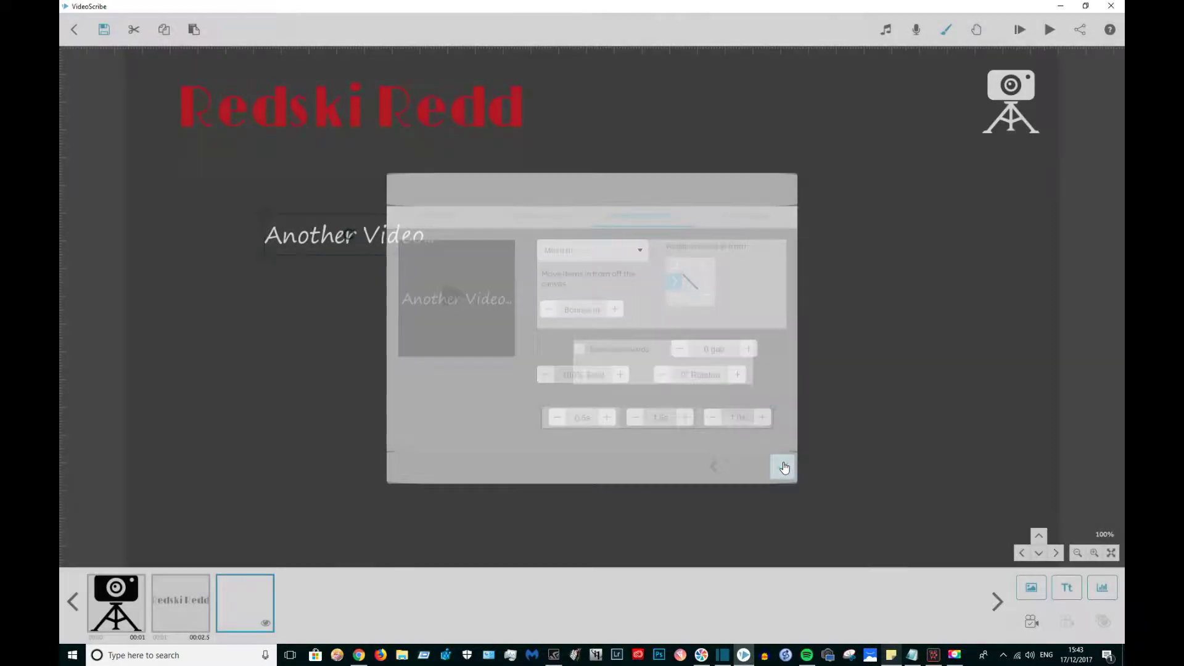
Step: Add white 'Subscribe!' text in Segoe Print
click(1066, 587)
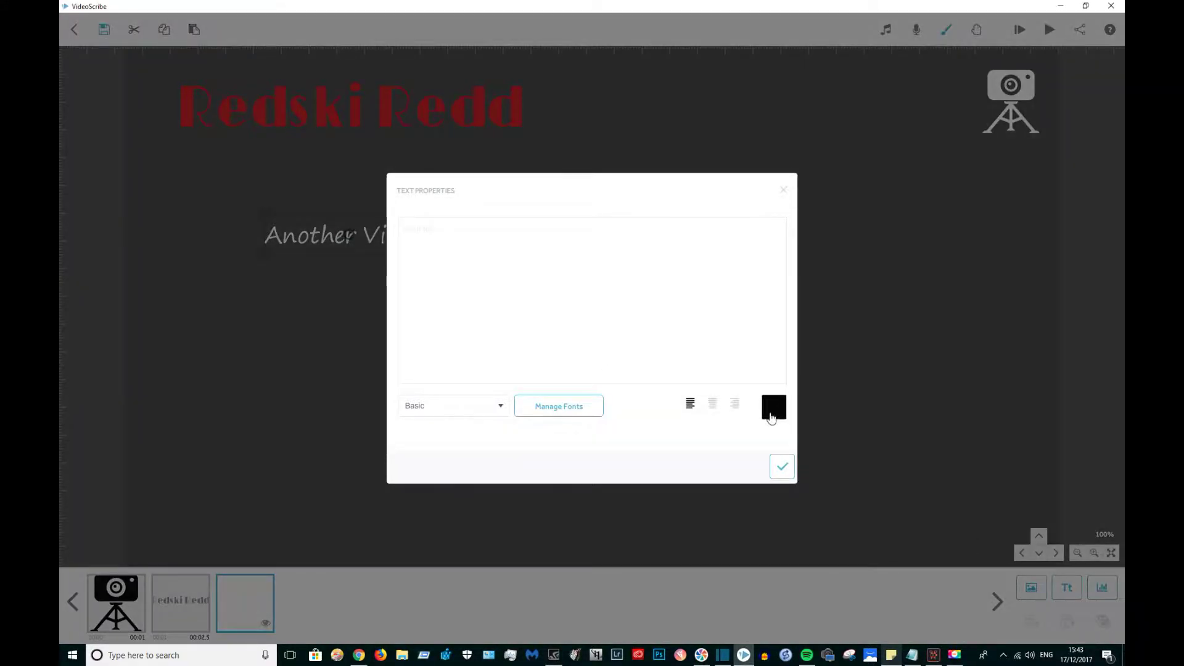
click(772, 407)
click(506, 381)
click(682, 466)
click(500, 405)
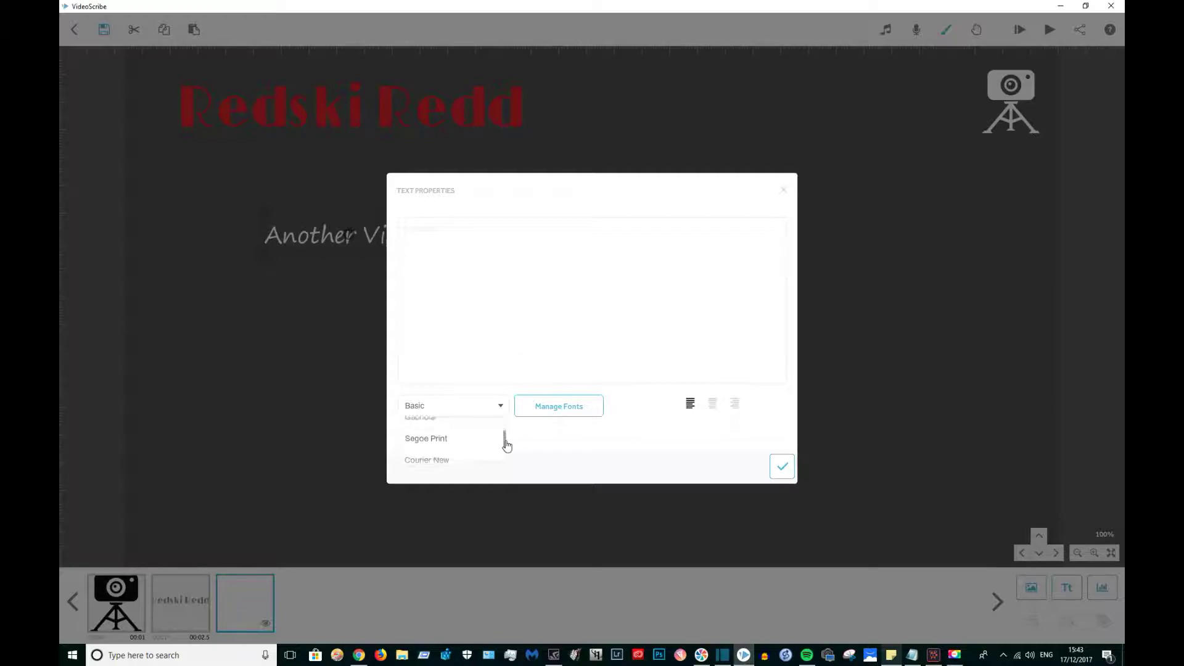
click(425, 441)
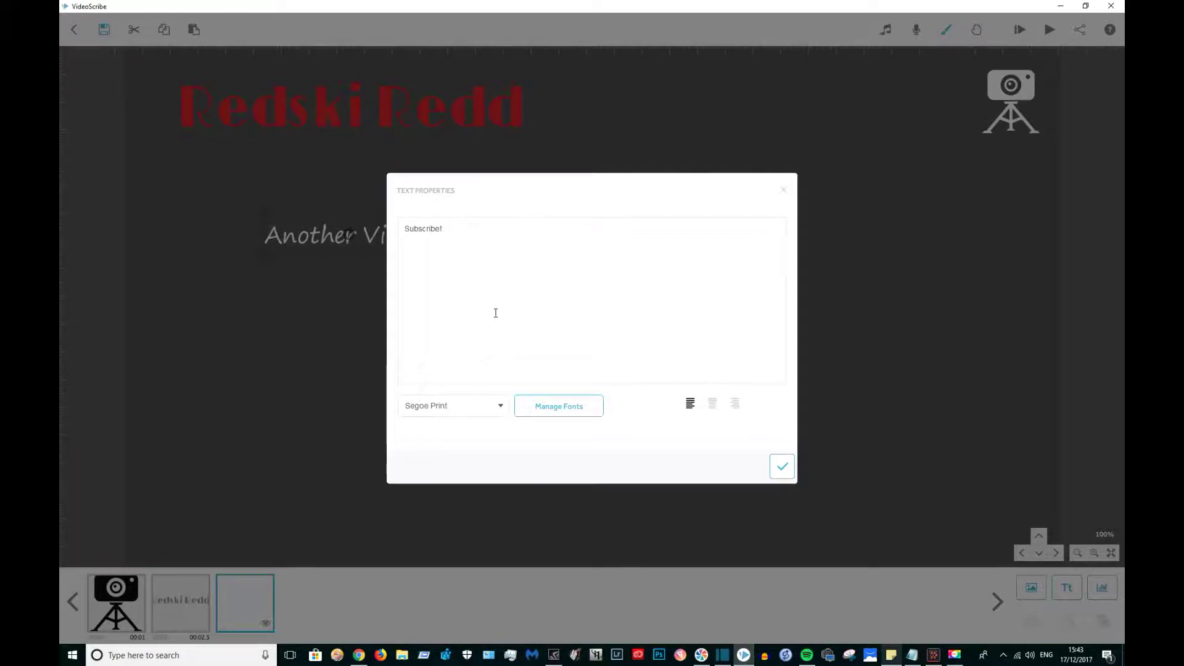
click(782, 467)
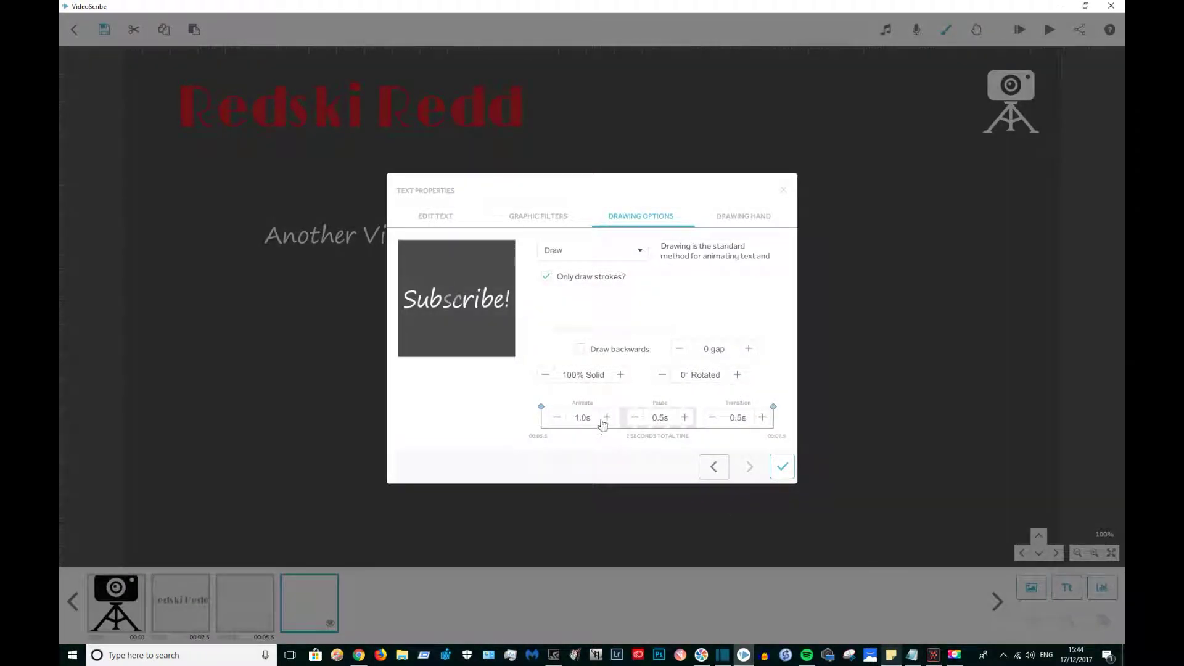
Step: Give 'Subscribe!' a 0.5s animate time, no pause, and a Move In entrance
click(557, 417)
click(634, 418)
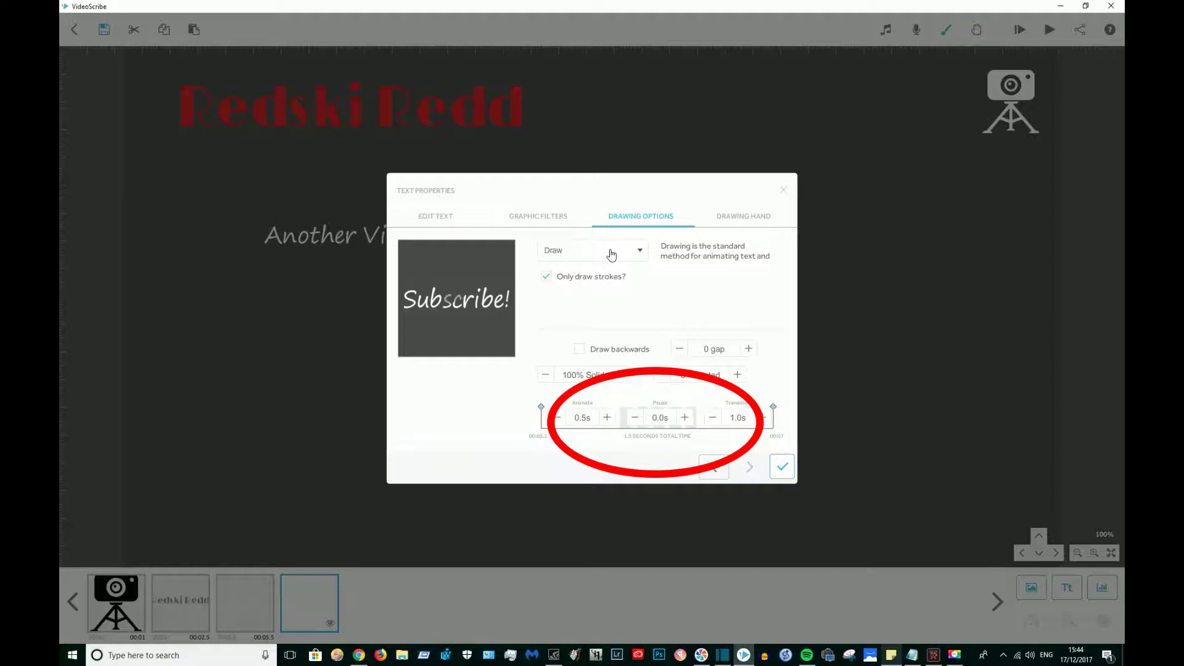
click(611, 255)
click(612, 274)
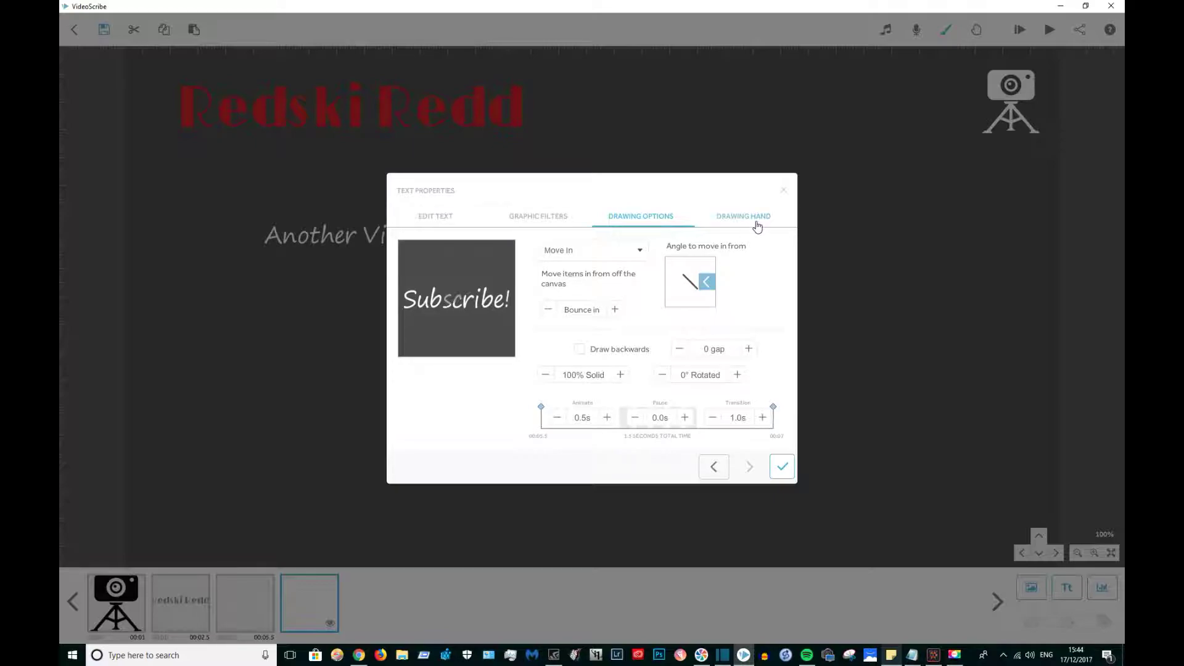
click(756, 223)
click(728, 273)
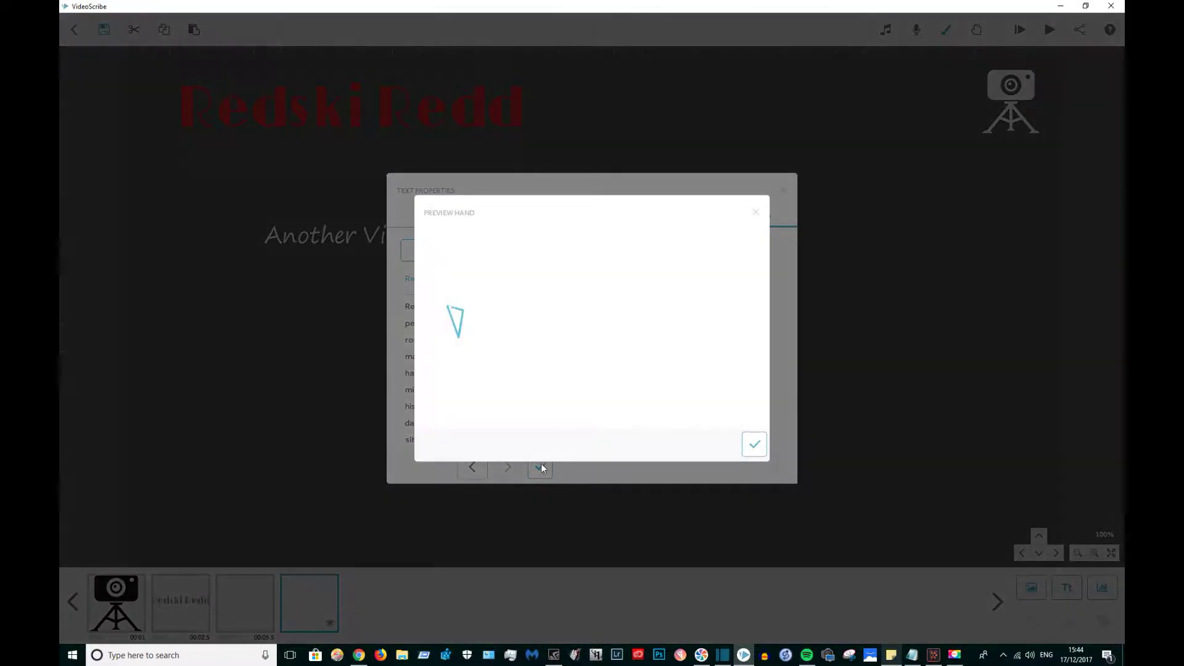
click(754, 445)
click(627, 219)
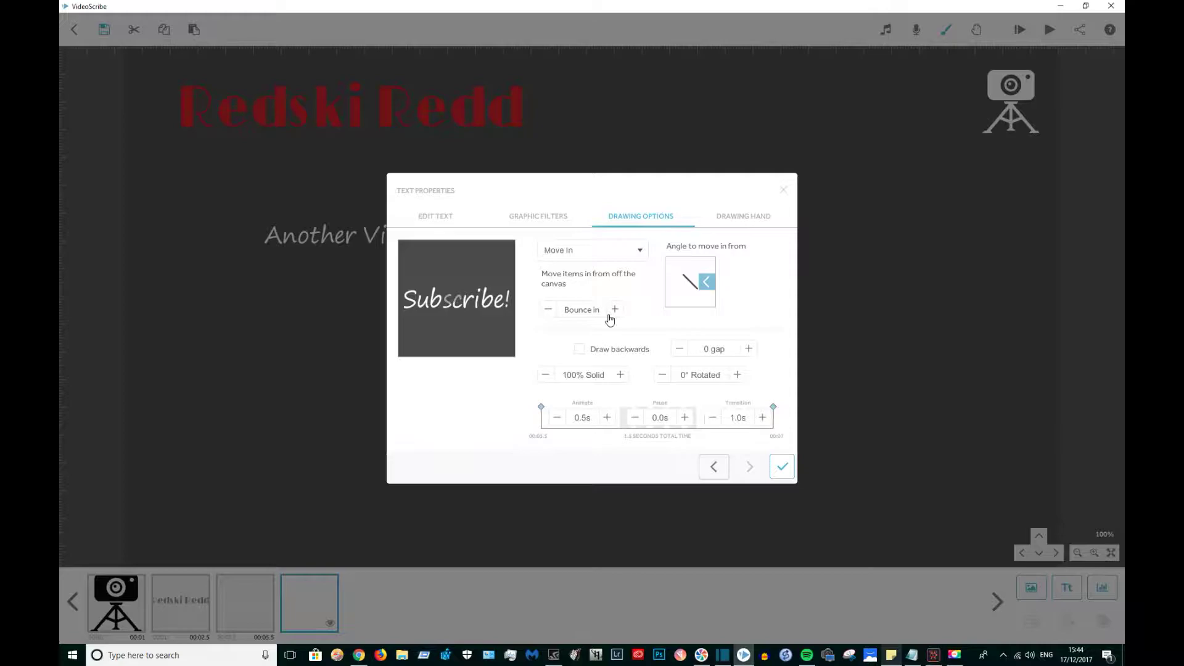
click(782, 466)
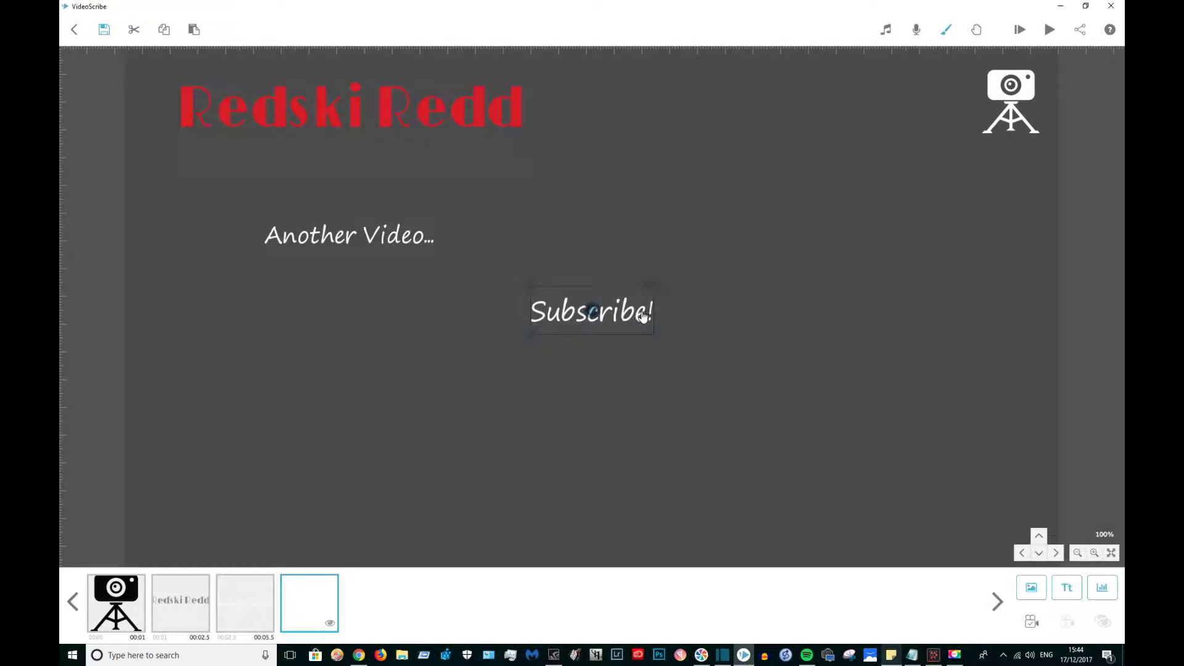
Step: Position 'Subscribe!' at the upper right, level with 'Another Video...'
drag(644, 308, 788, 243)
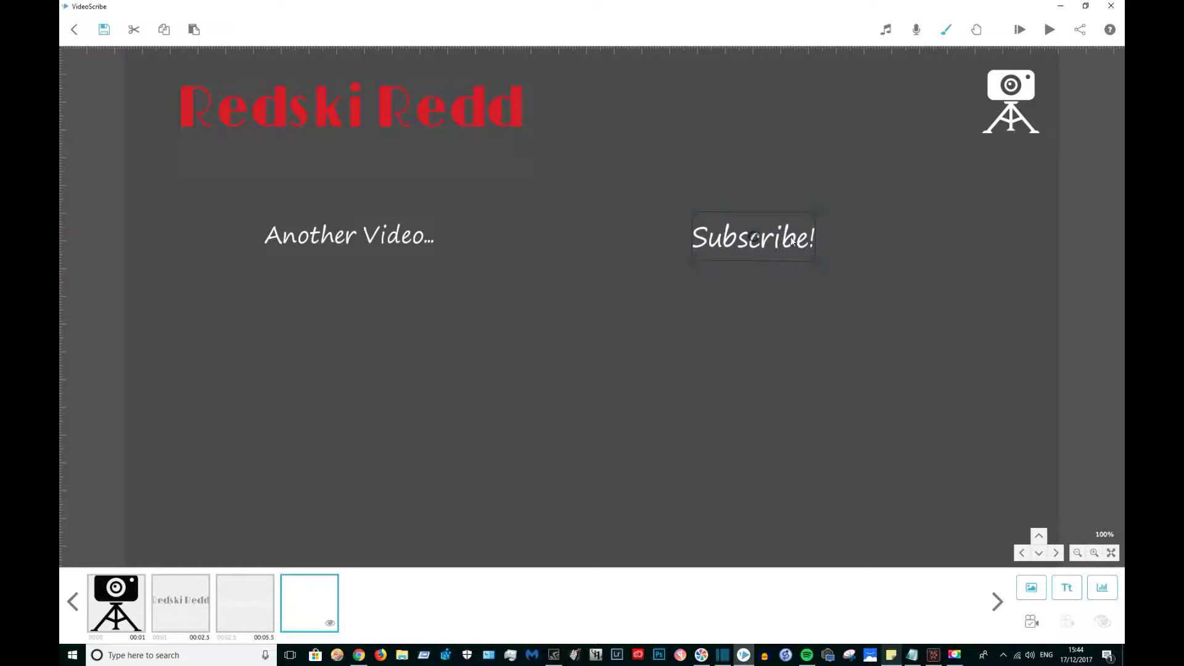
double_click(793, 241)
click(782, 469)
drag(795, 250, 779, 243)
click(785, 296)
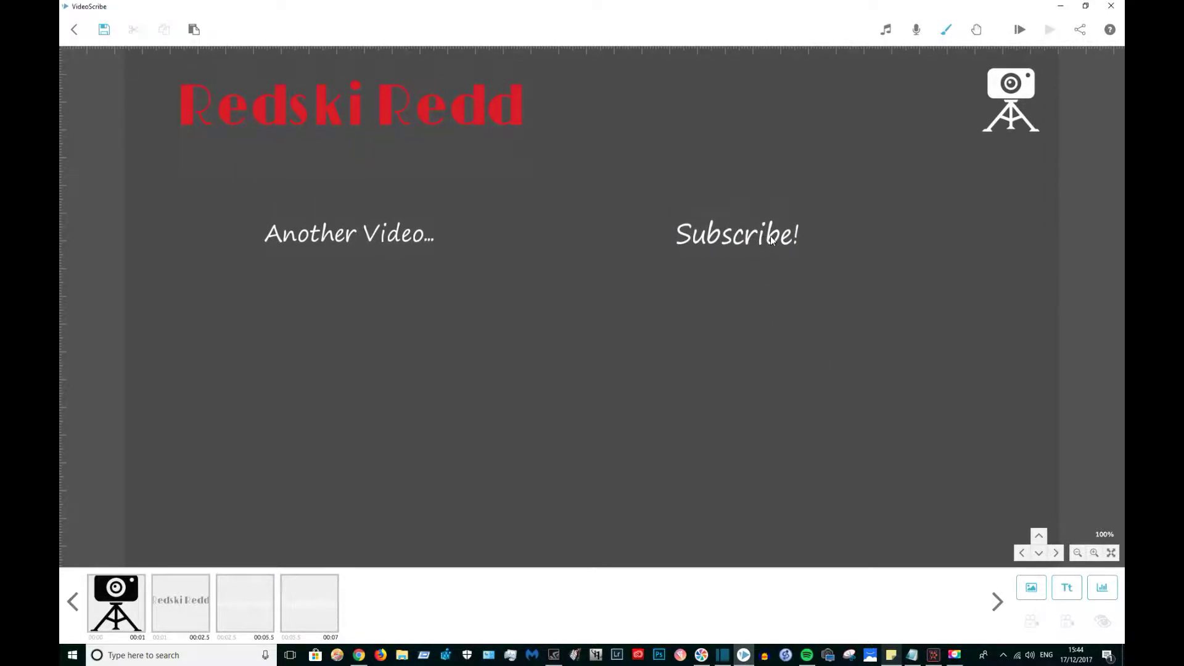
Step: Add the Instagram logo, shrunk and placed below 'Subscribe!'
click(771, 240)
click(788, 336)
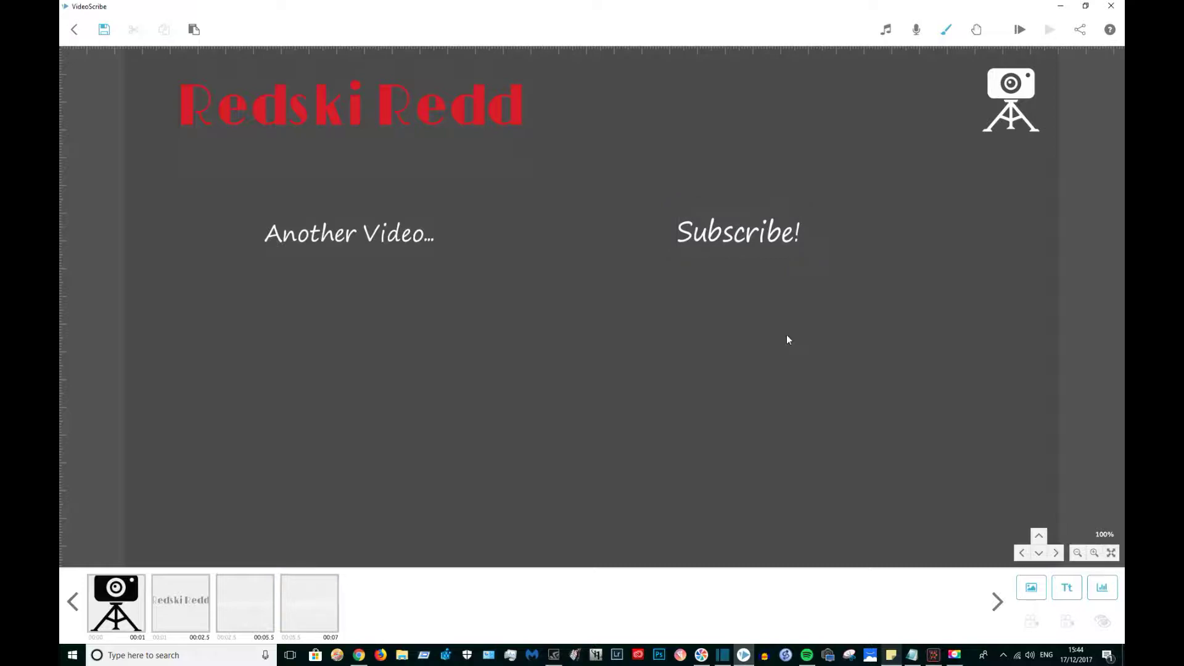
click(1031, 587)
click(659, 212)
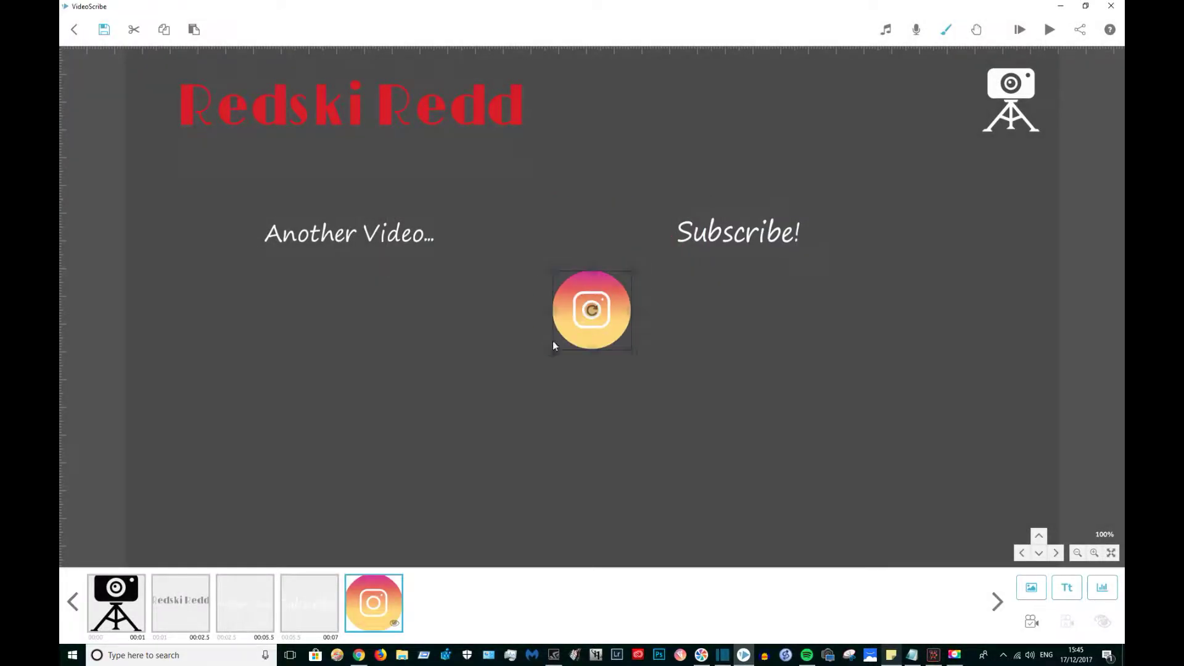
drag(620, 366, 661, 343)
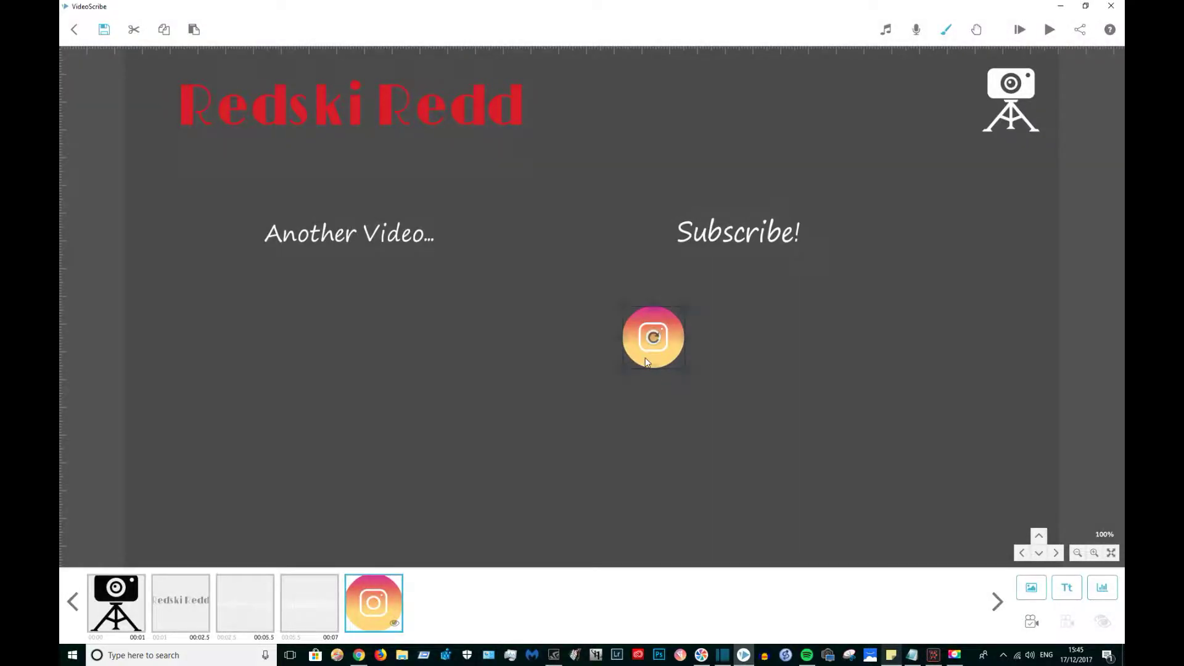
Step: Set the Instagram logo to a 0.0s transition, Move In, with no drawing hand
double_click(675, 358)
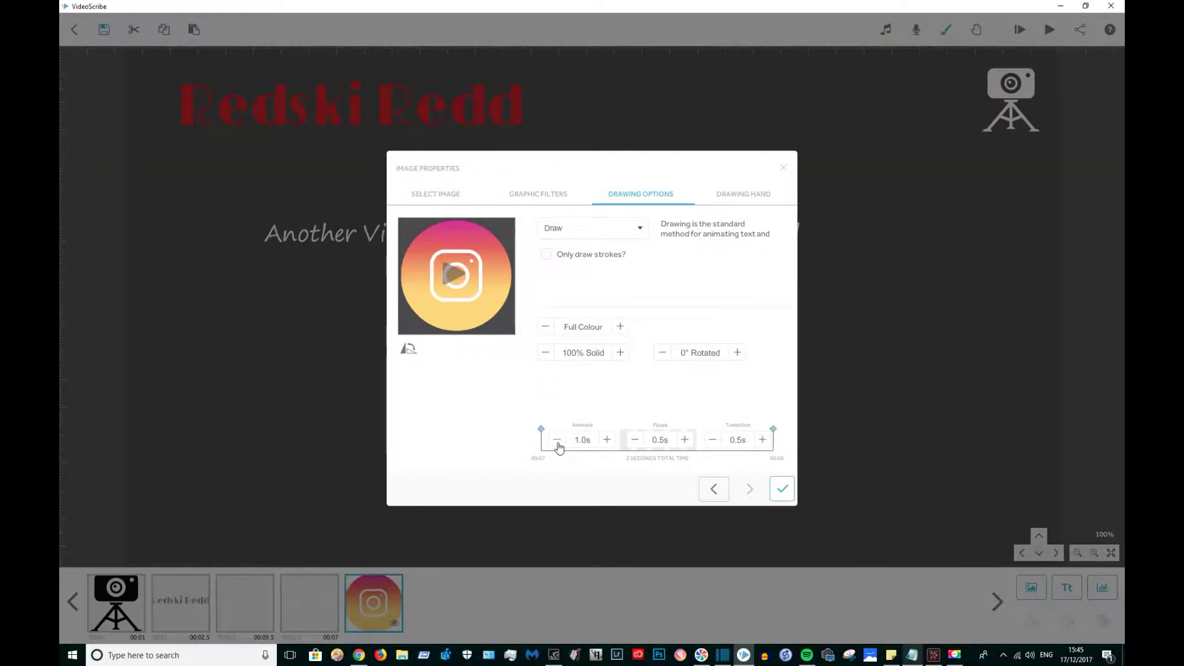
click(711, 441)
click(641, 231)
click(599, 253)
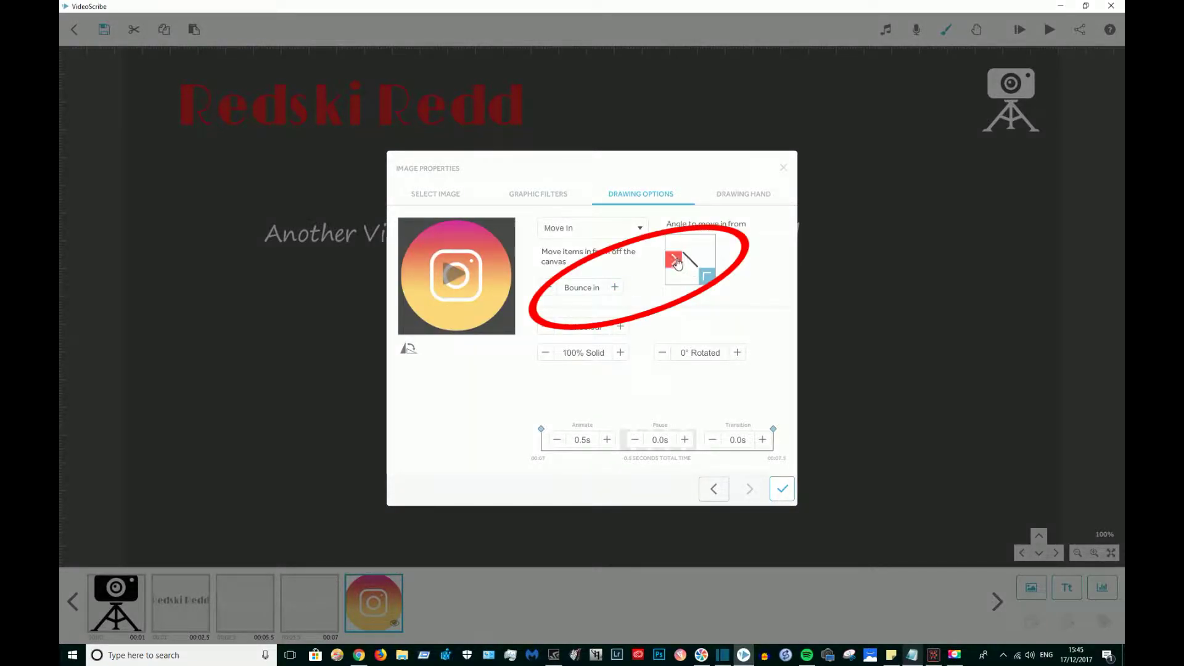
click(744, 194)
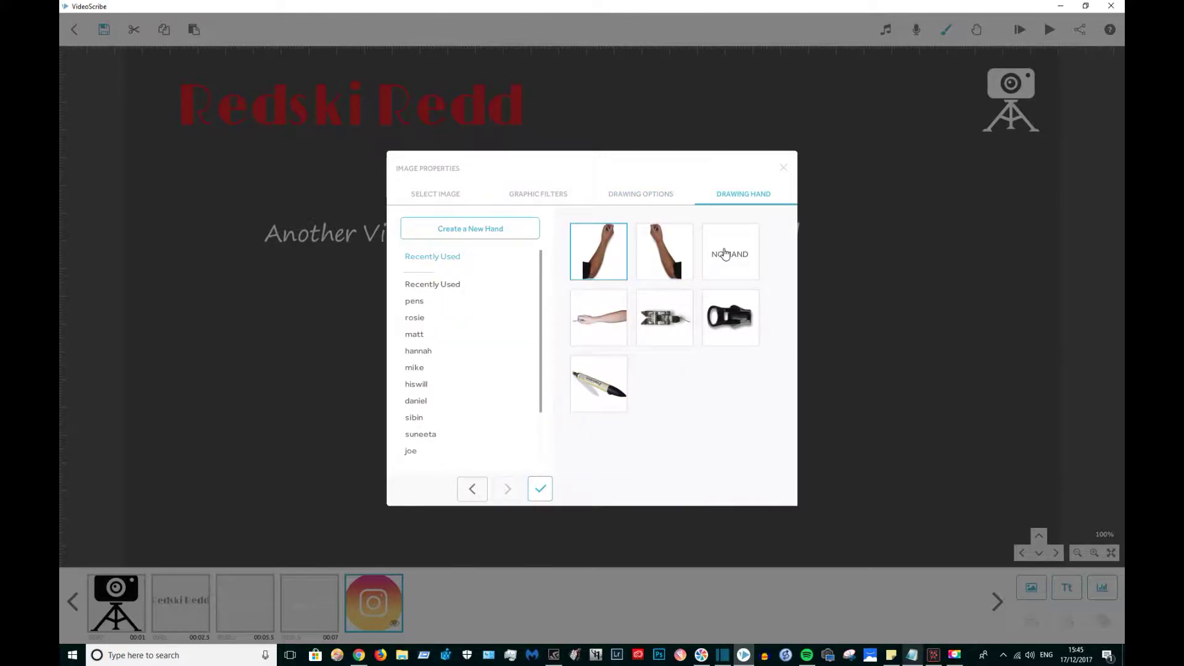
click(603, 383)
click(754, 444)
click(541, 488)
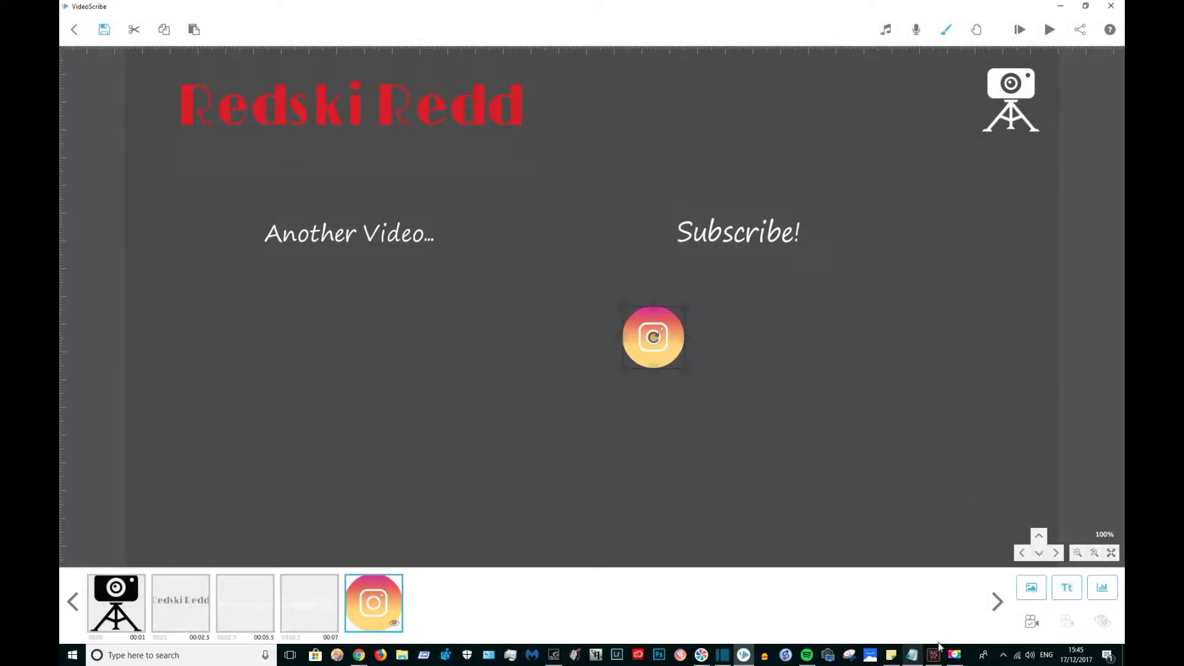
Step: Paste the Instagram username as white Courier New text beside the Instagram logo
click(1067, 588)
right_click(596, 285)
click(620, 315)
click(774, 407)
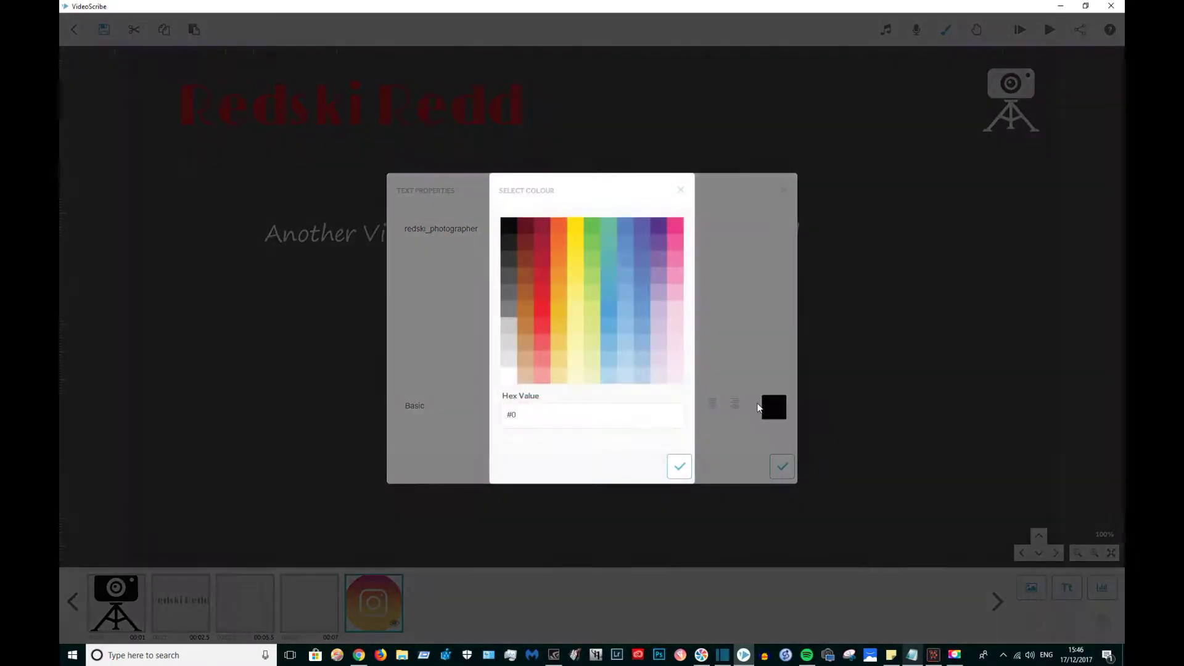
key(Return)
click(490, 405)
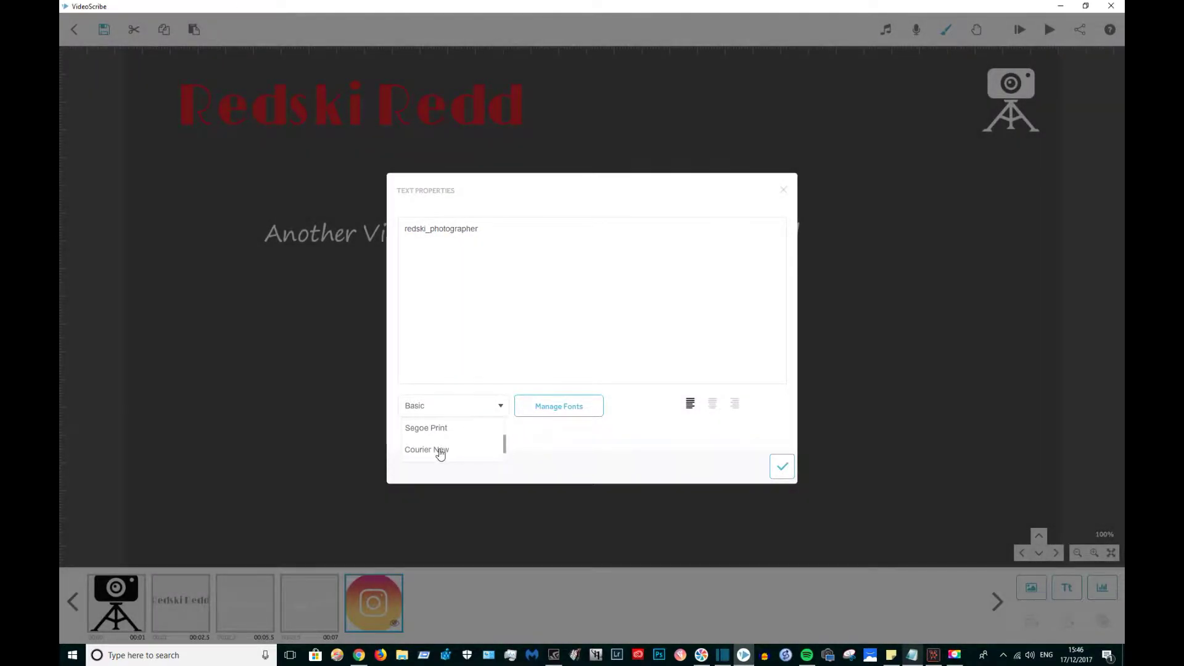
click(439, 452)
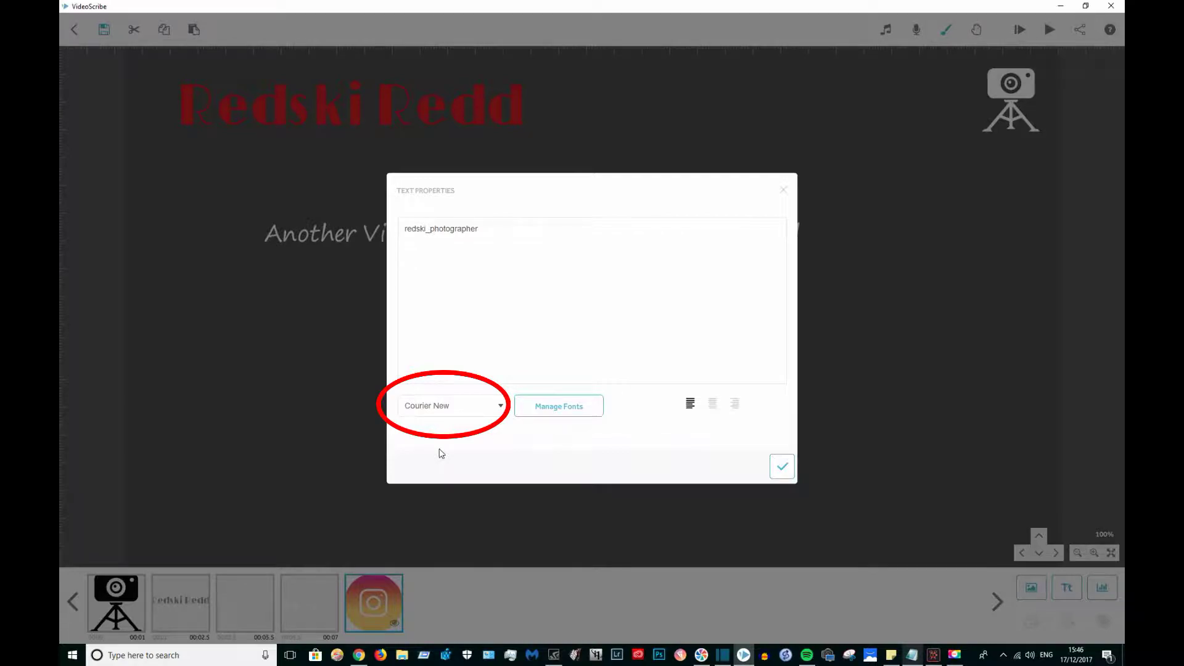
click(782, 466)
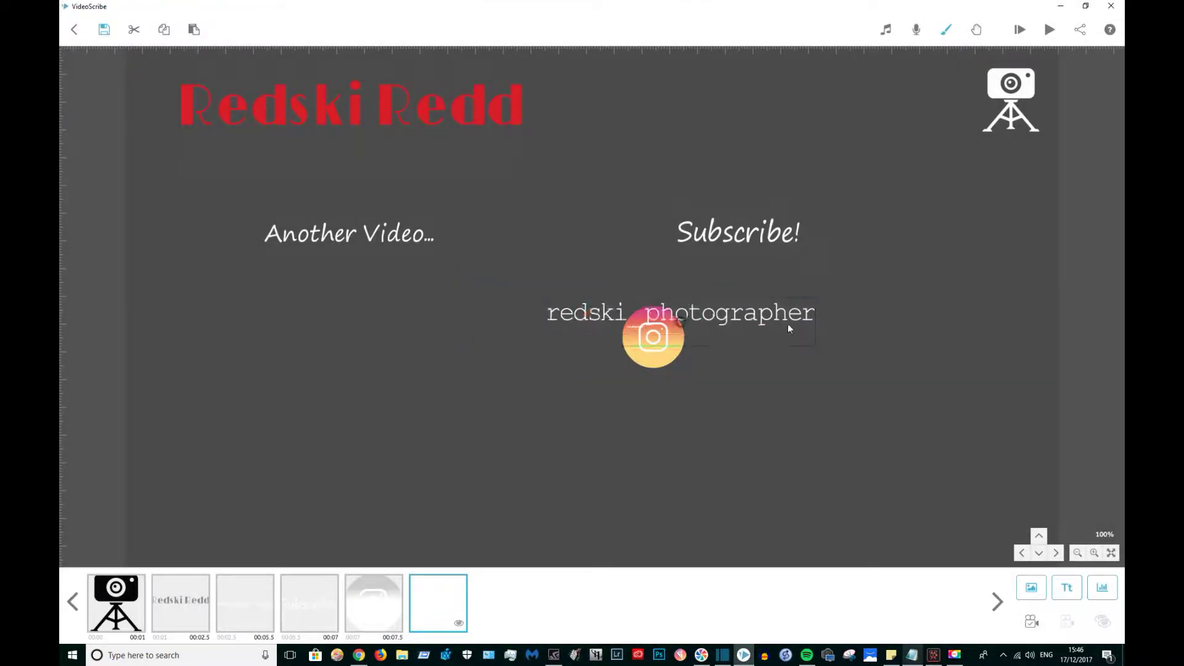
drag(788, 327, 945, 352)
Step: Give the username text a 1.0s transition and no drawing hand
double_click(874, 340)
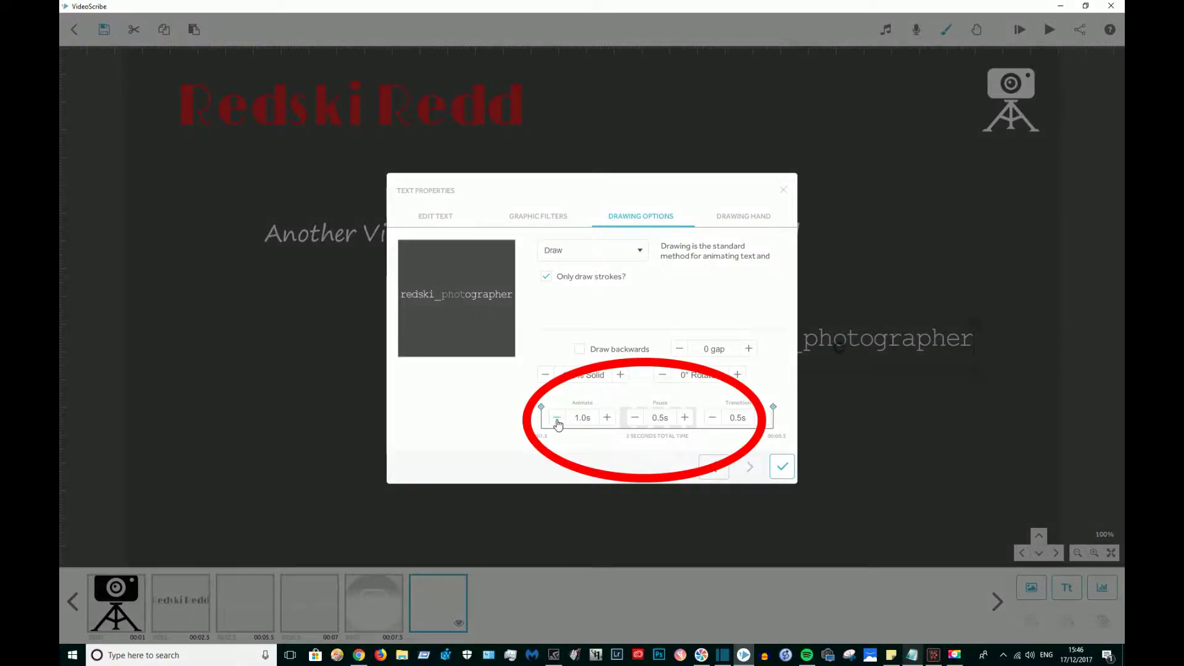
click(764, 419)
click(633, 258)
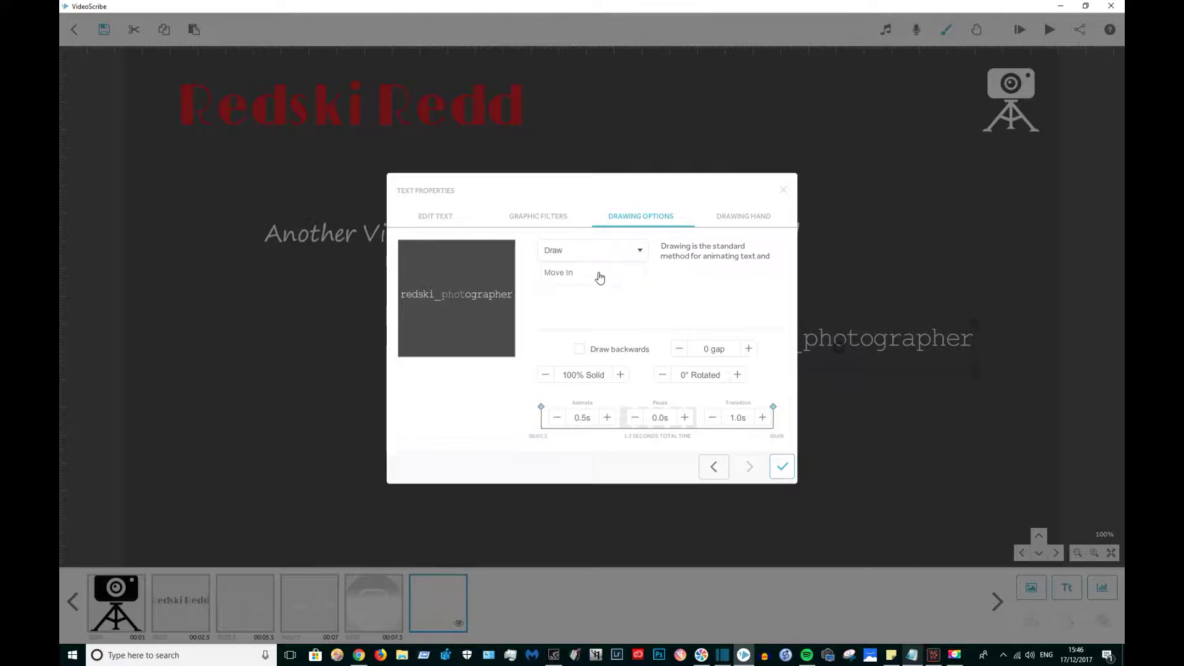
click(643, 257)
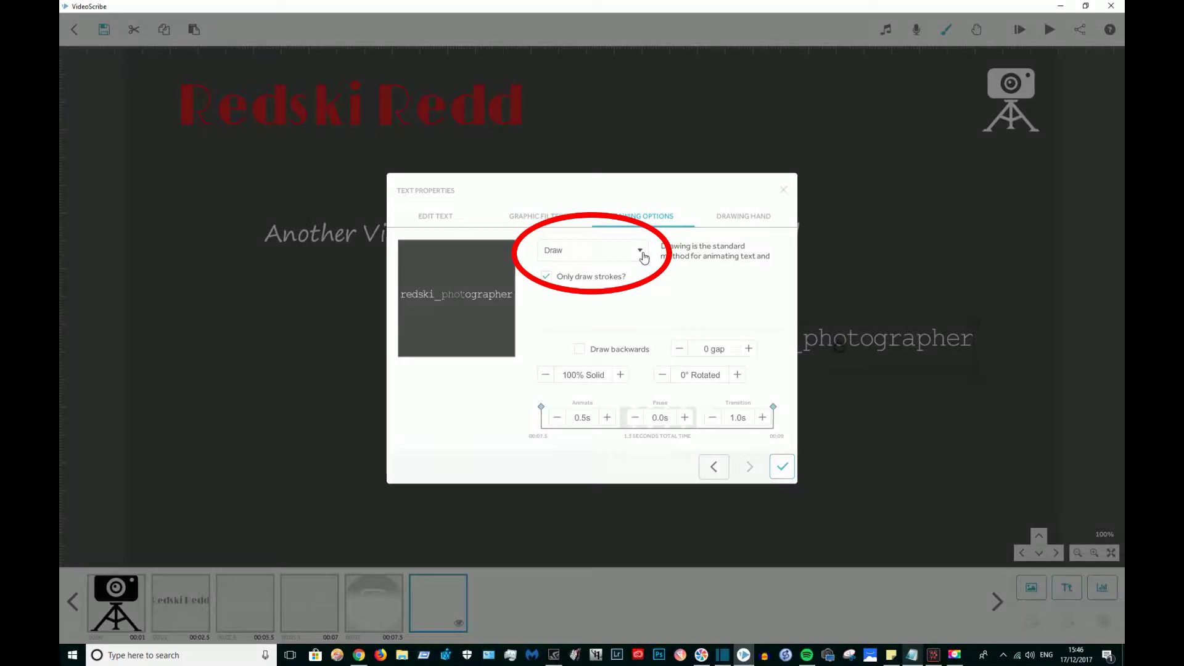
click(743, 217)
click(747, 266)
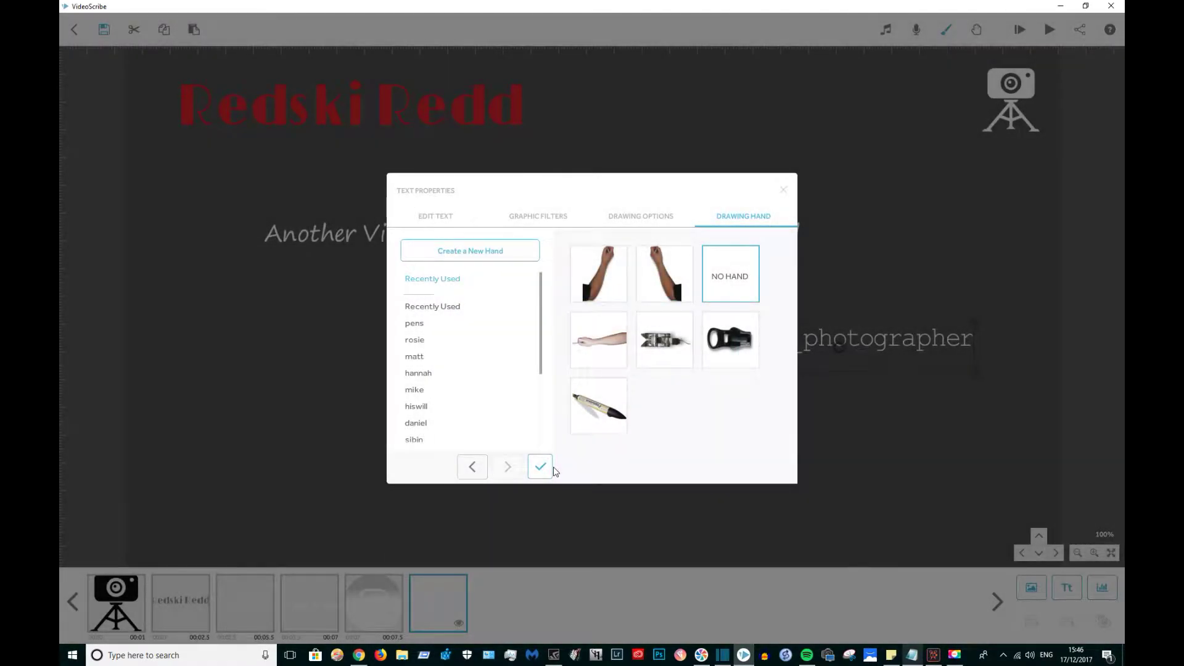
Step: Add a shrunken Twitter logo below Instagram that moves in over 0.5s, with no pause, transition or hand
click(540, 466)
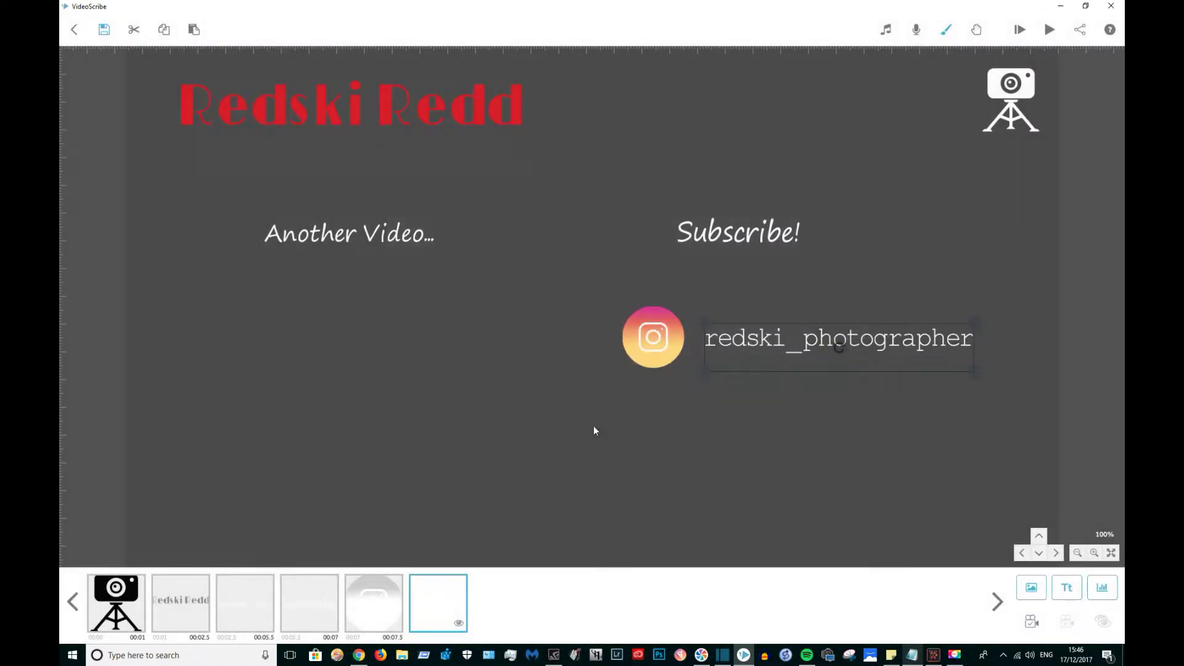
click(1032, 587)
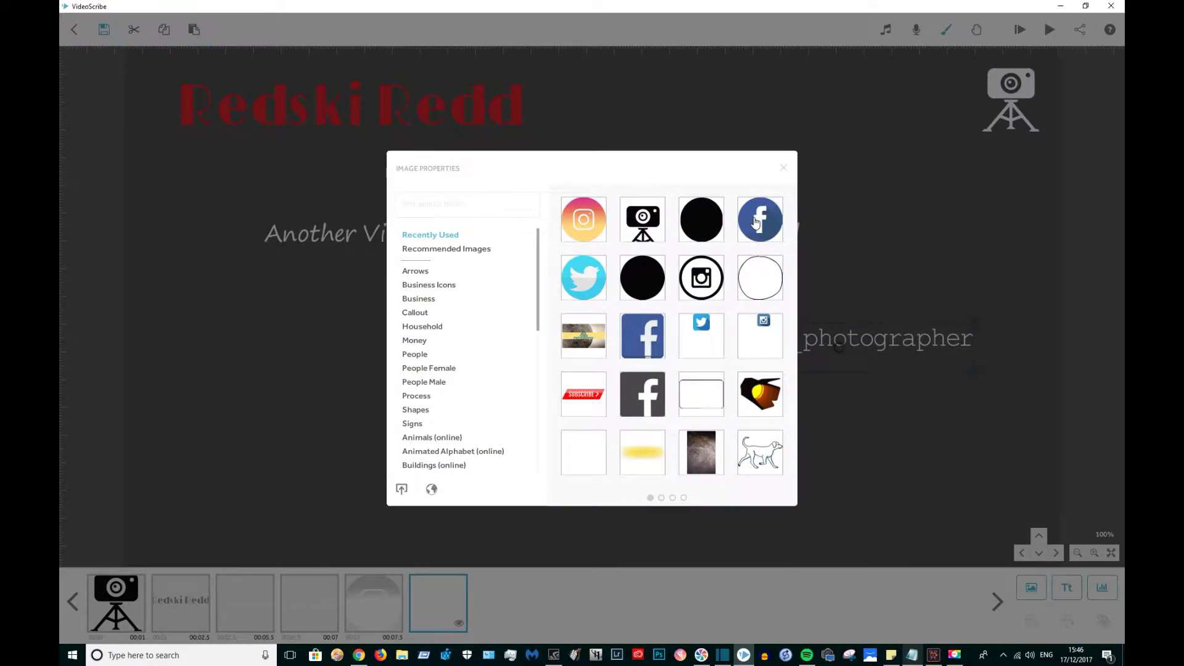
click(597, 273)
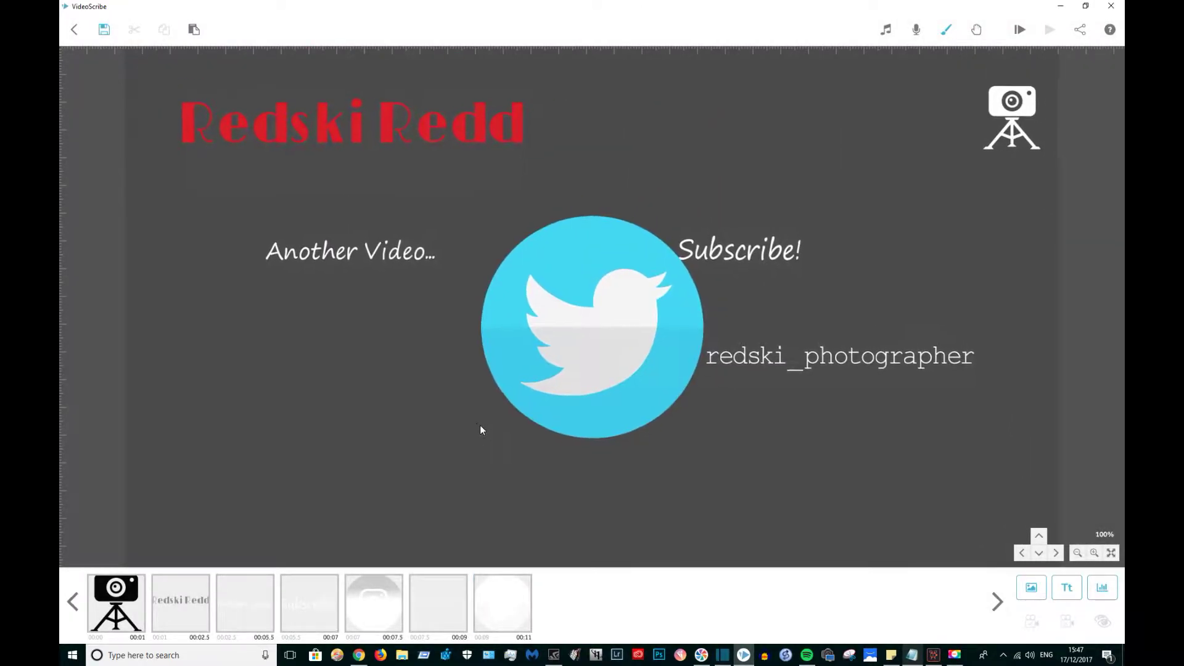
mouse_move(518, 394)
mouse_down()
mouse_move(541, 362)
mouse_move(653, 364)
mouse_move(658, 442)
mouse_up()
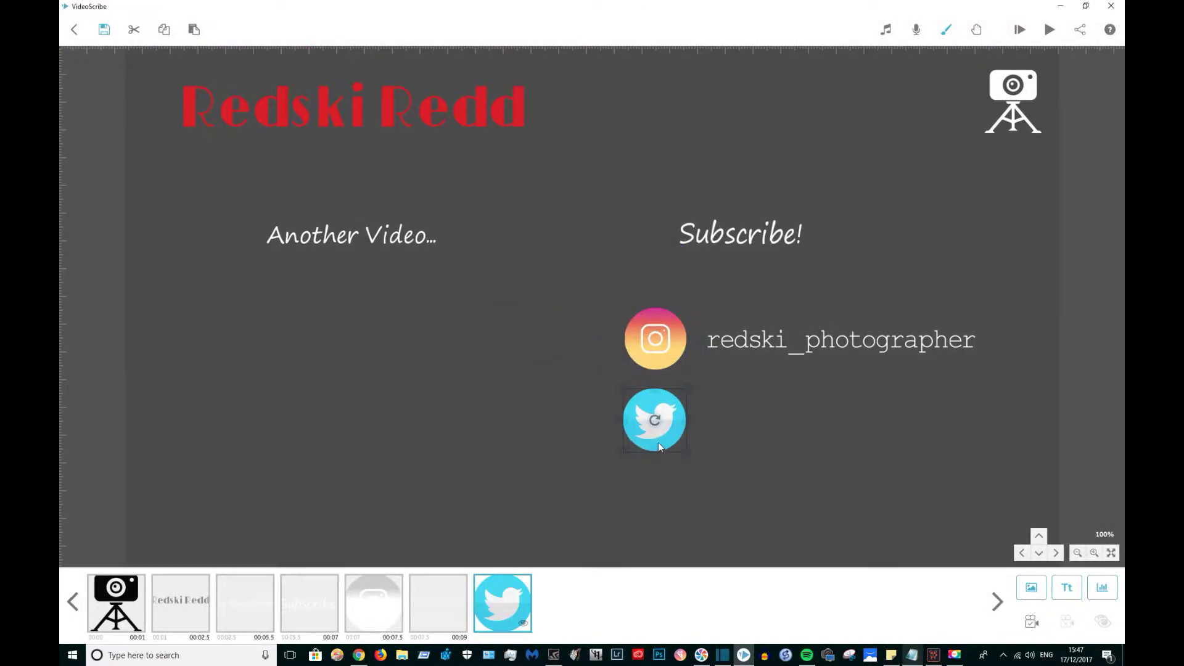
double_click(654, 419)
click(557, 439)
click(635, 439)
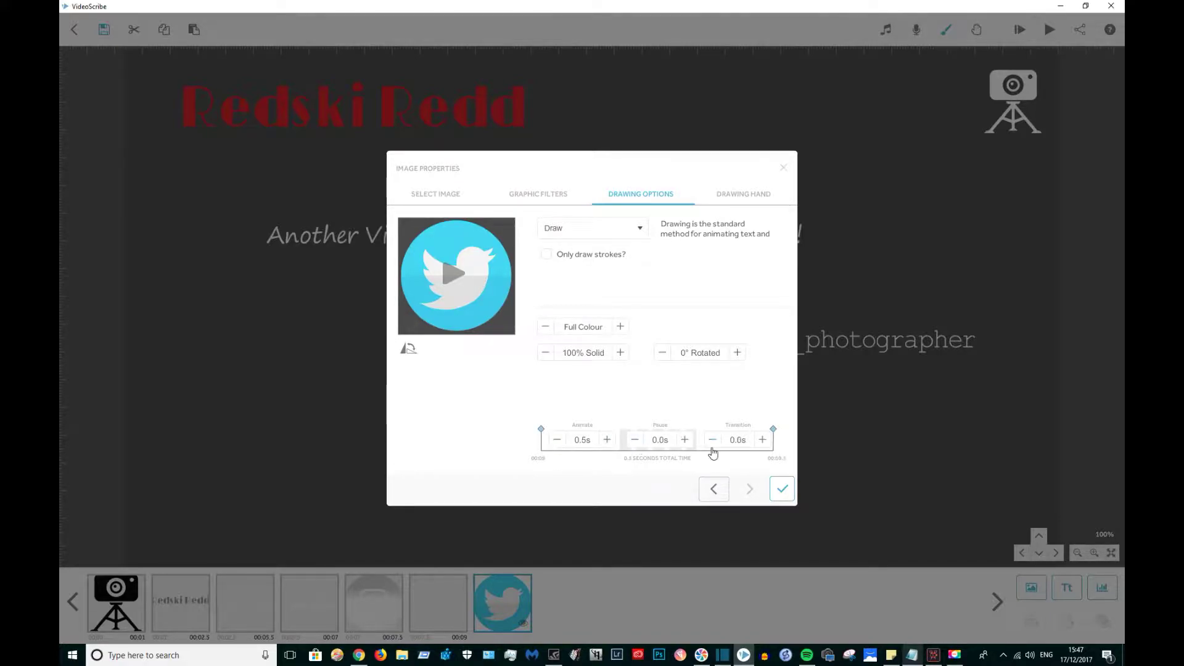
click(712, 439)
click(640, 227)
click(592, 251)
click(743, 194)
click(727, 251)
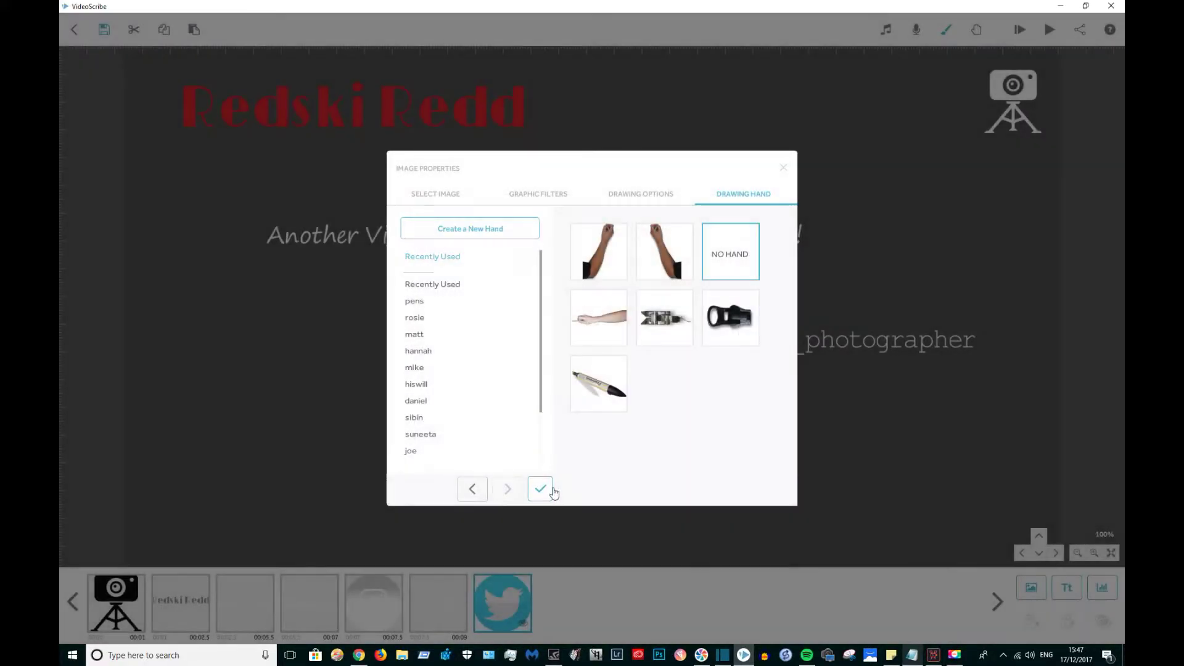
click(541, 487)
Step: Add a white 'redtownphotos' text label beside the Twitter logo
click(1067, 587)
right_click(535, 325)
click(529, 281)
click(774, 407)
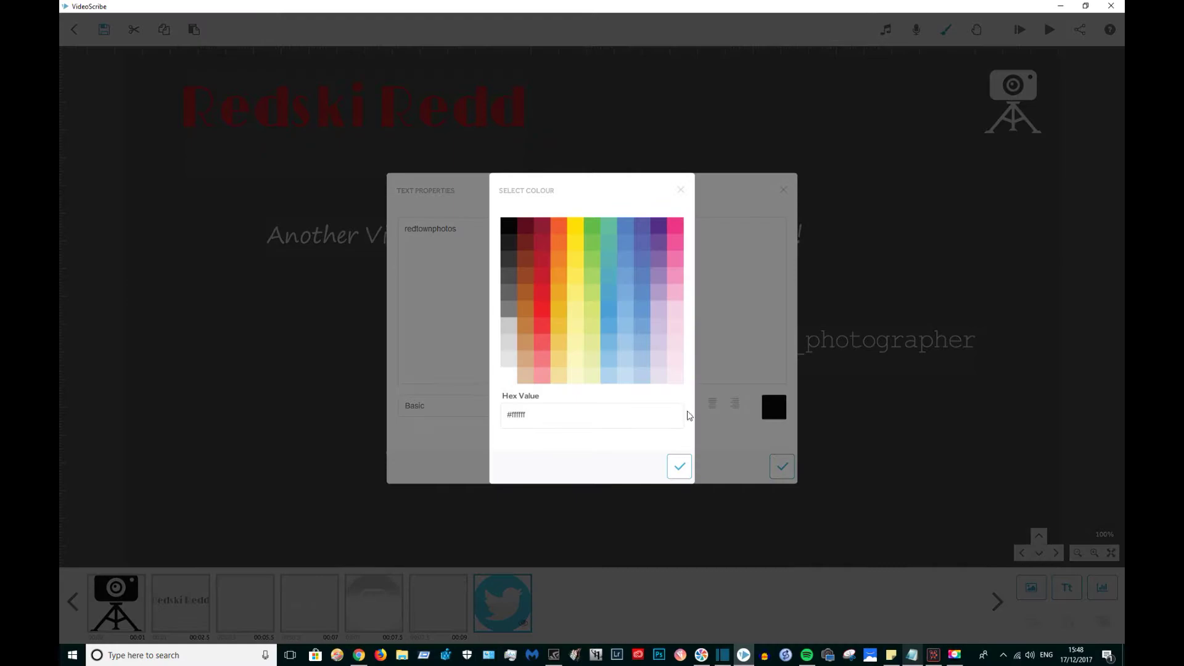
click(677, 465)
click(782, 466)
double_click(586, 307)
Step: Set the redtownphotos label to Courier New, 0.5s animate time, no pause and no hand
click(425, 217)
click(450, 424)
click(502, 449)
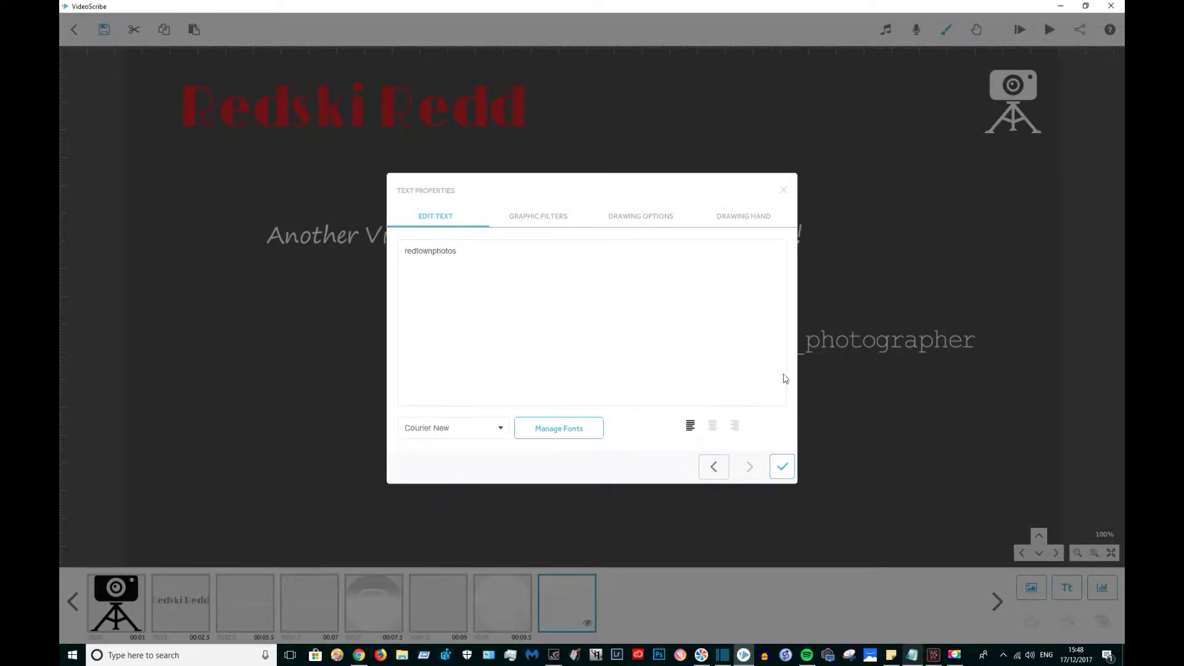
click(641, 216)
click(557, 417)
click(634, 418)
click(743, 216)
click(716, 304)
click(540, 465)
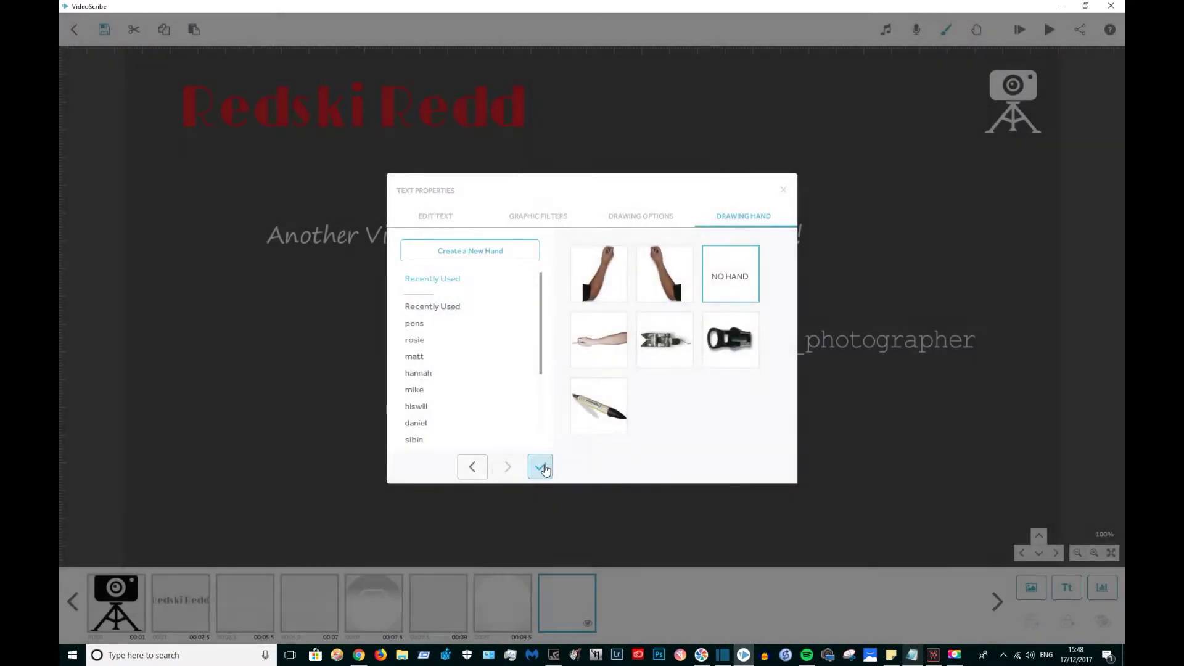
Step: Insert the Facebook icon below the Twitter icon and make it move in
click(703, 470)
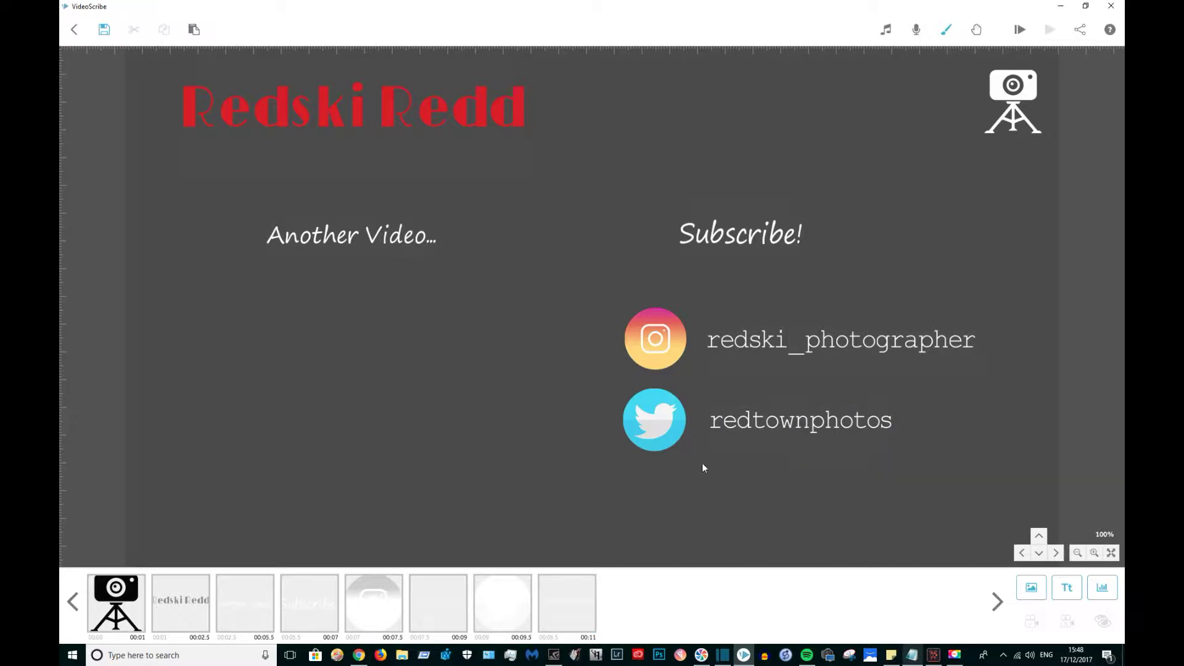
double_click(653, 425)
click(593, 282)
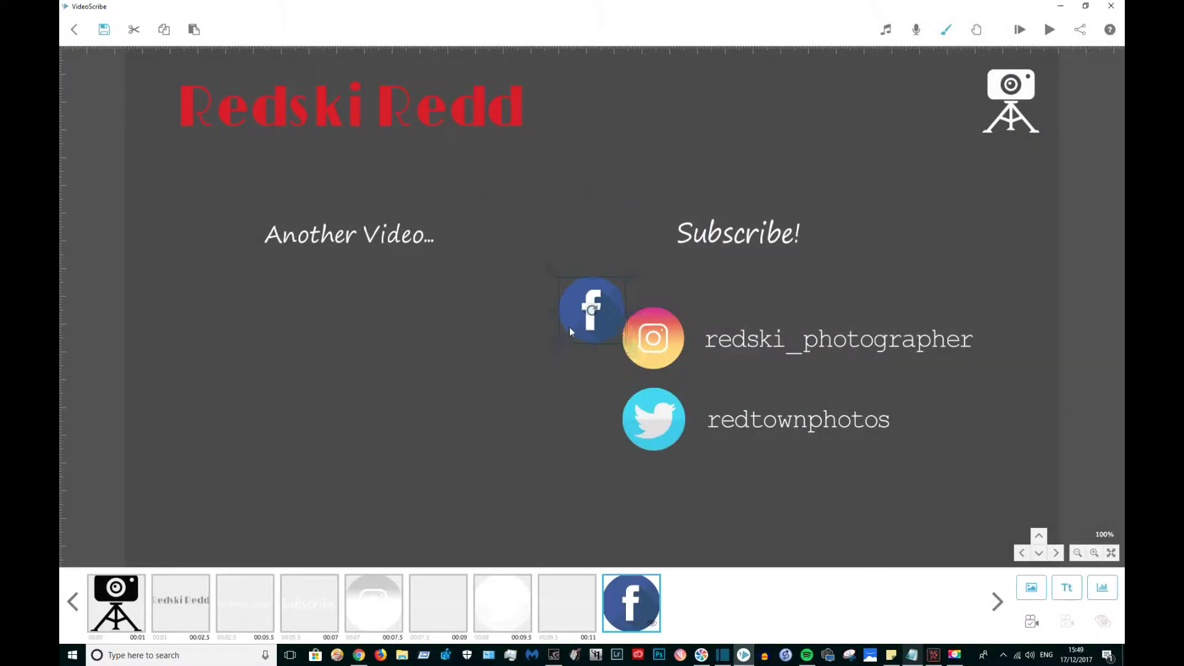
drag(569, 327, 639, 519)
click(827, 532)
double_click(655, 501)
click(580, 228)
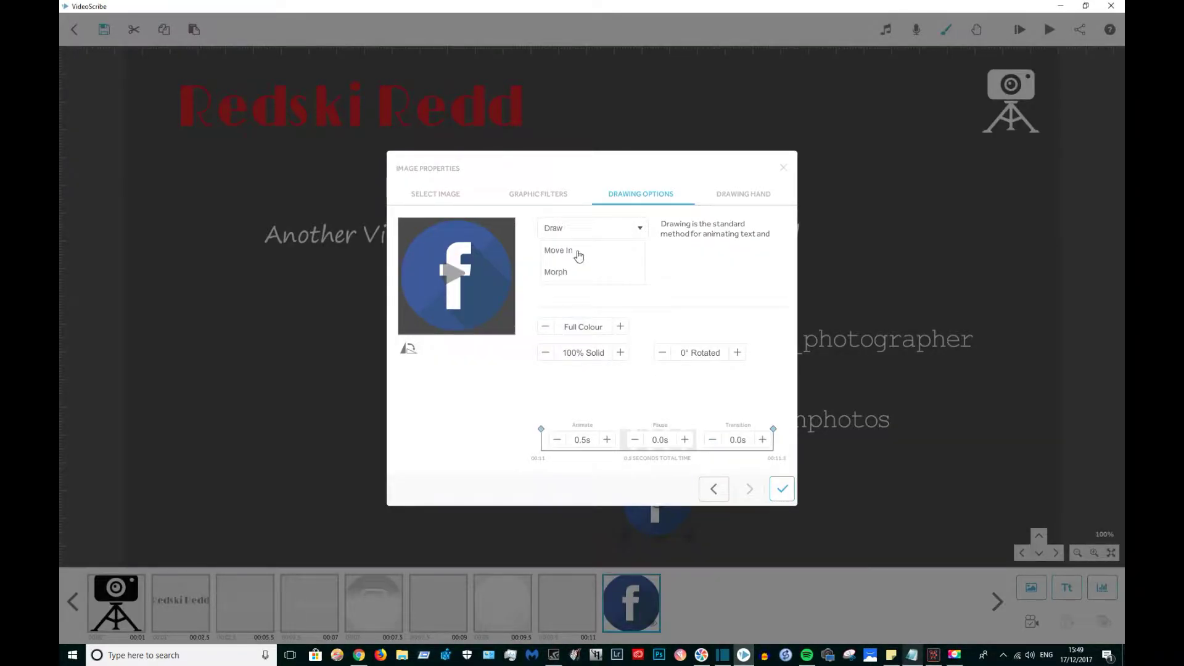
click(576, 254)
click(745, 196)
click(608, 403)
click(754, 444)
Step: Label the Facebook icon 'redtownphotography' in white Courier New with no hand, and shift Subscribe! left
click(540, 489)
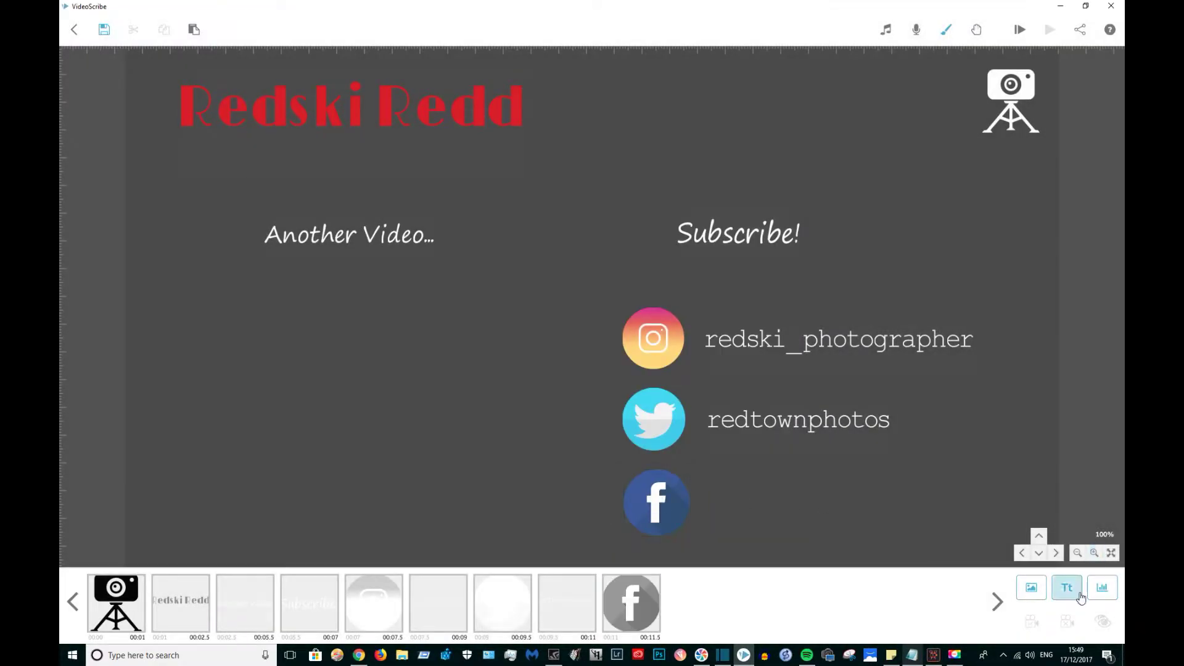
double_click(845, 420)
click(774, 407)
click(678, 466)
click(481, 405)
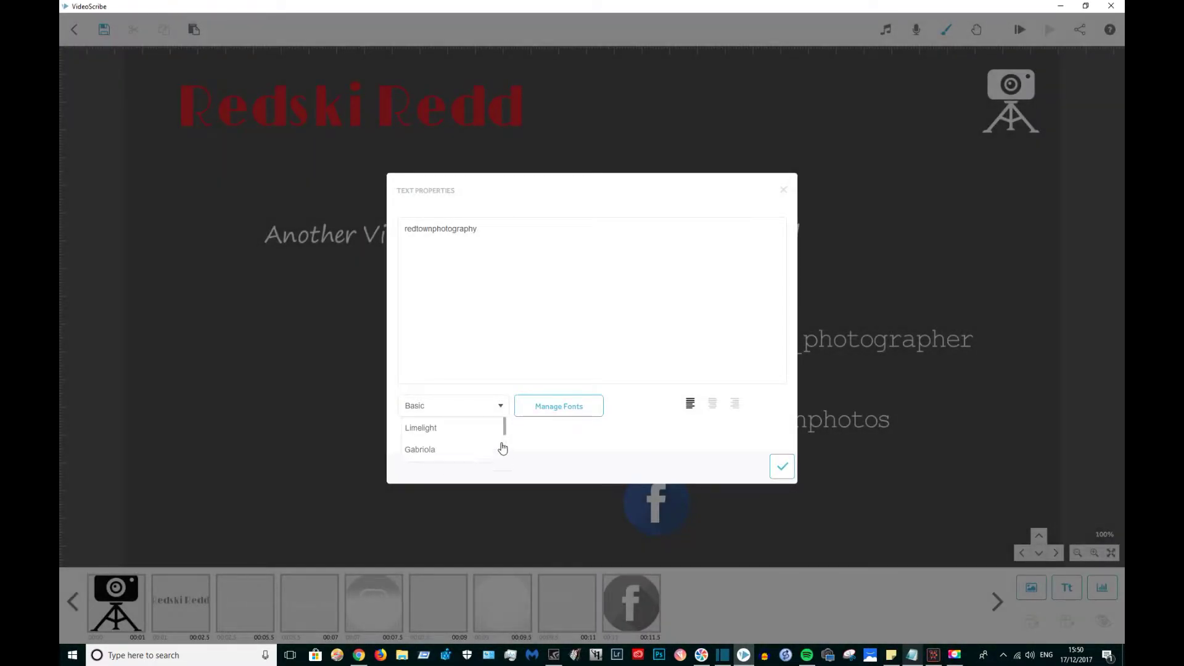
click(502, 447)
click(782, 466)
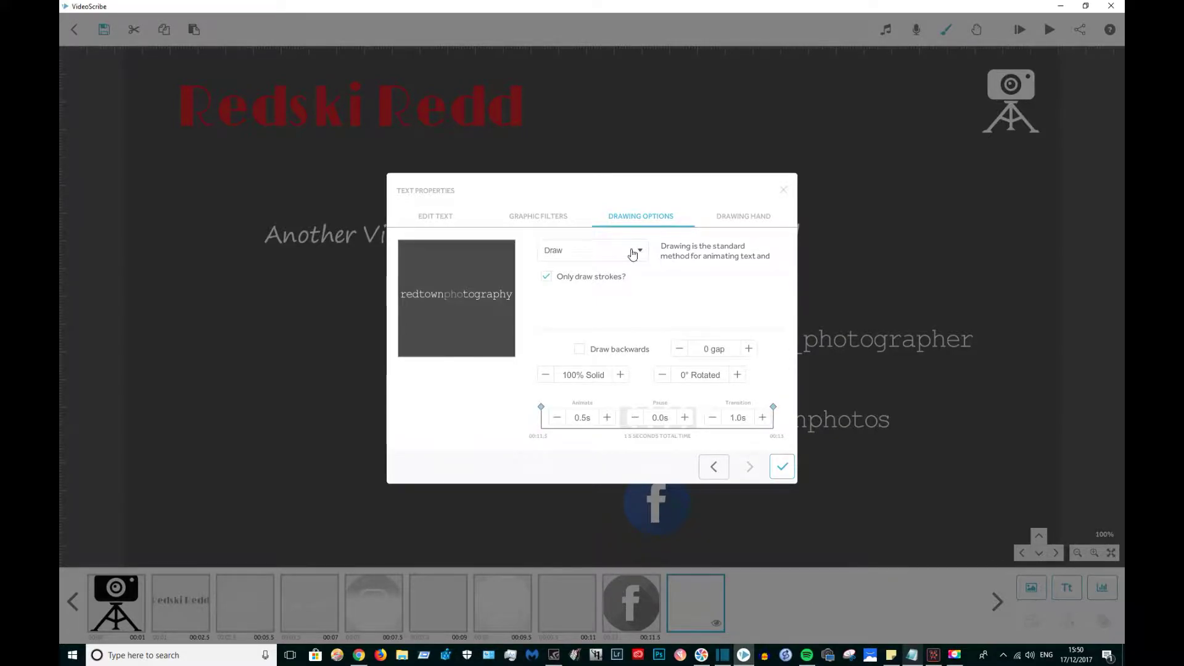
click(743, 216)
click(608, 404)
click(754, 444)
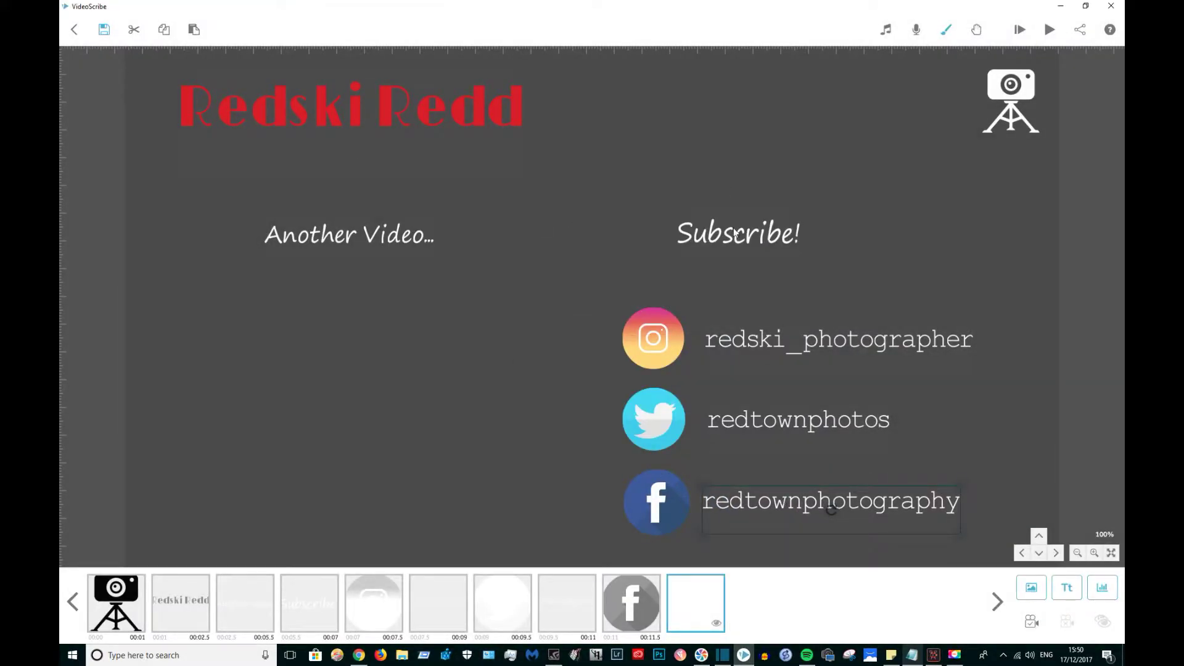
drag(736, 234, 601, 238)
click(687, 264)
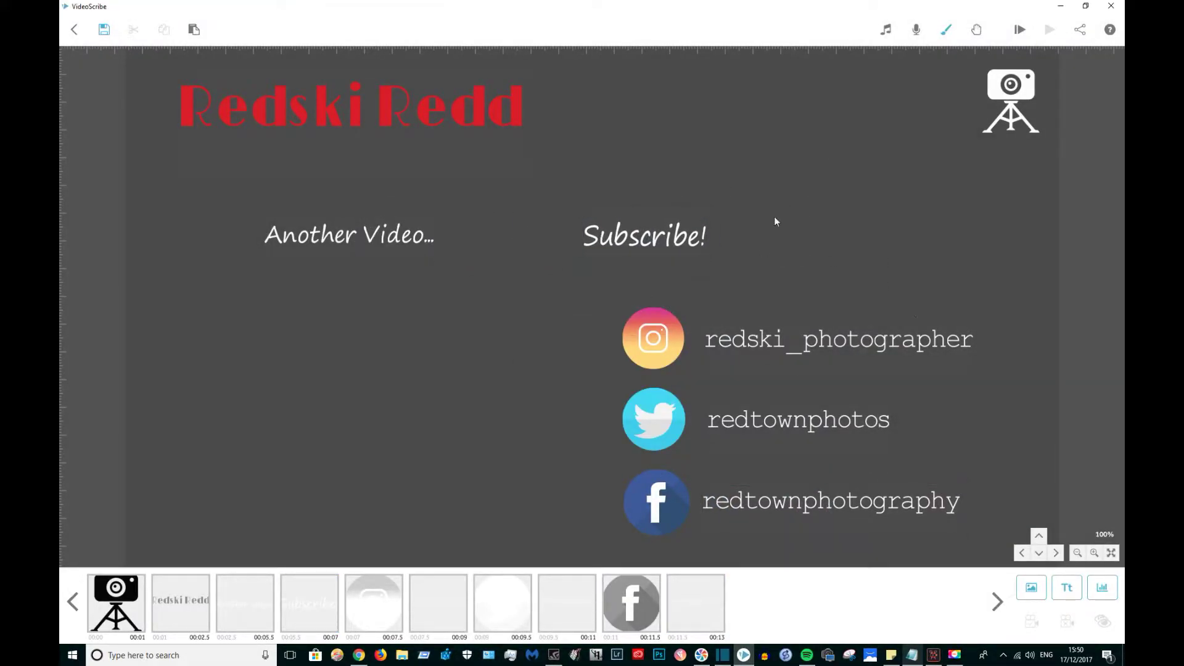
Step: Set the paper colour to black in Paper Options, then play the outro through to check it
click(946, 29)
click(703, 408)
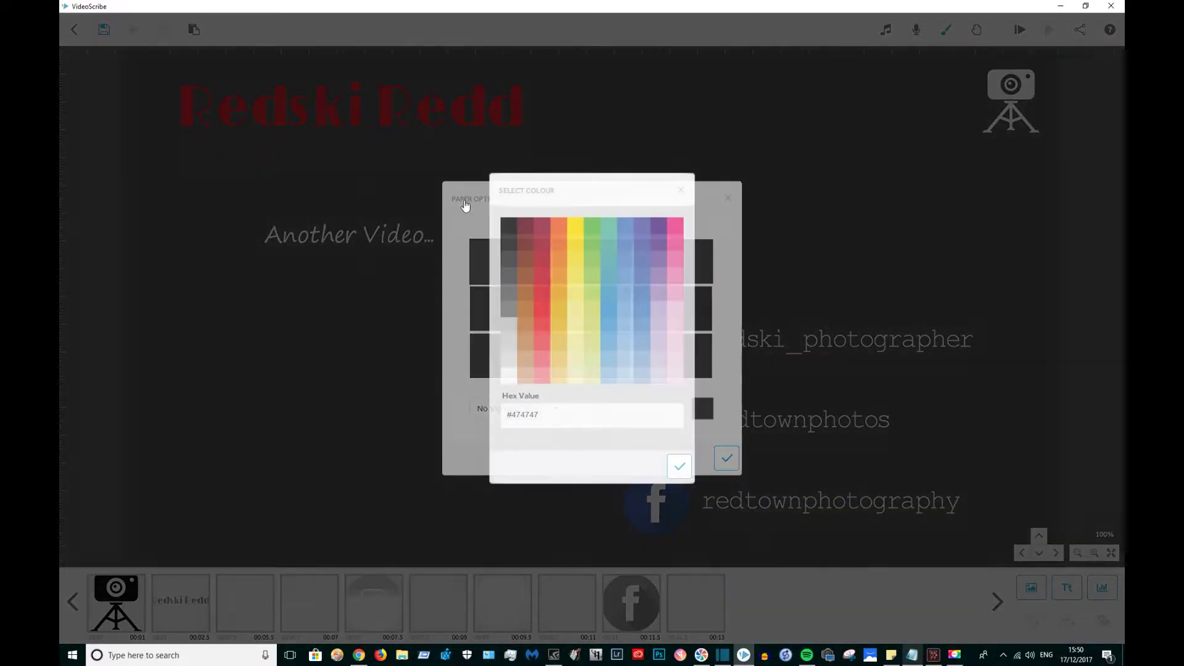
click(679, 467)
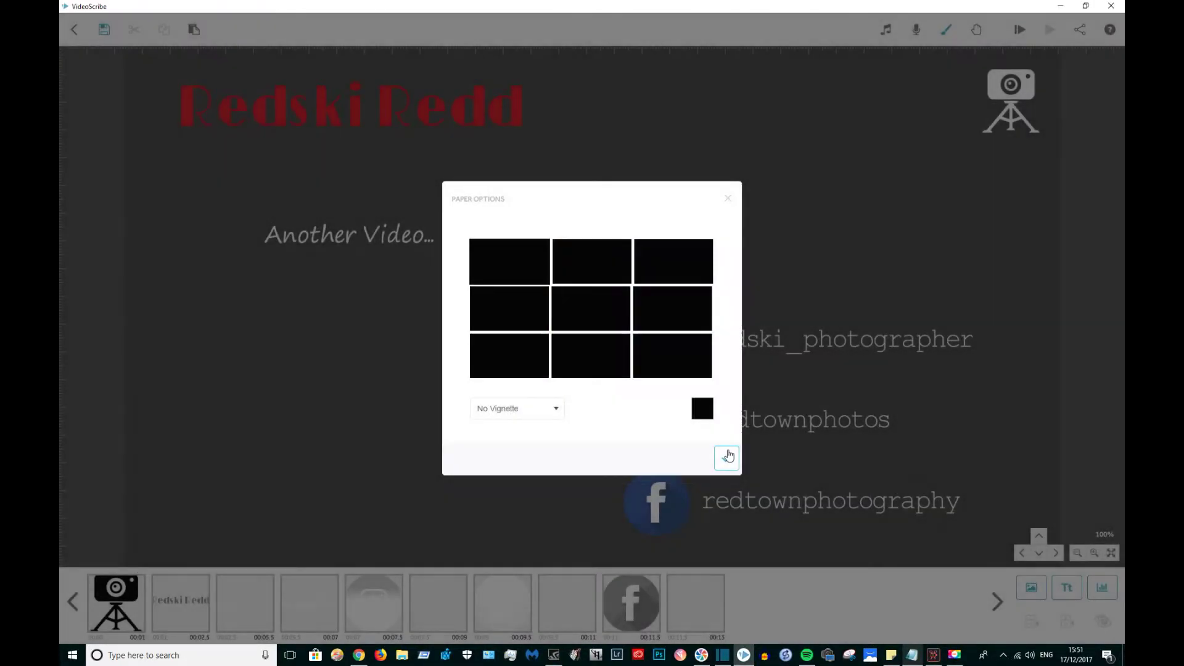
click(727, 458)
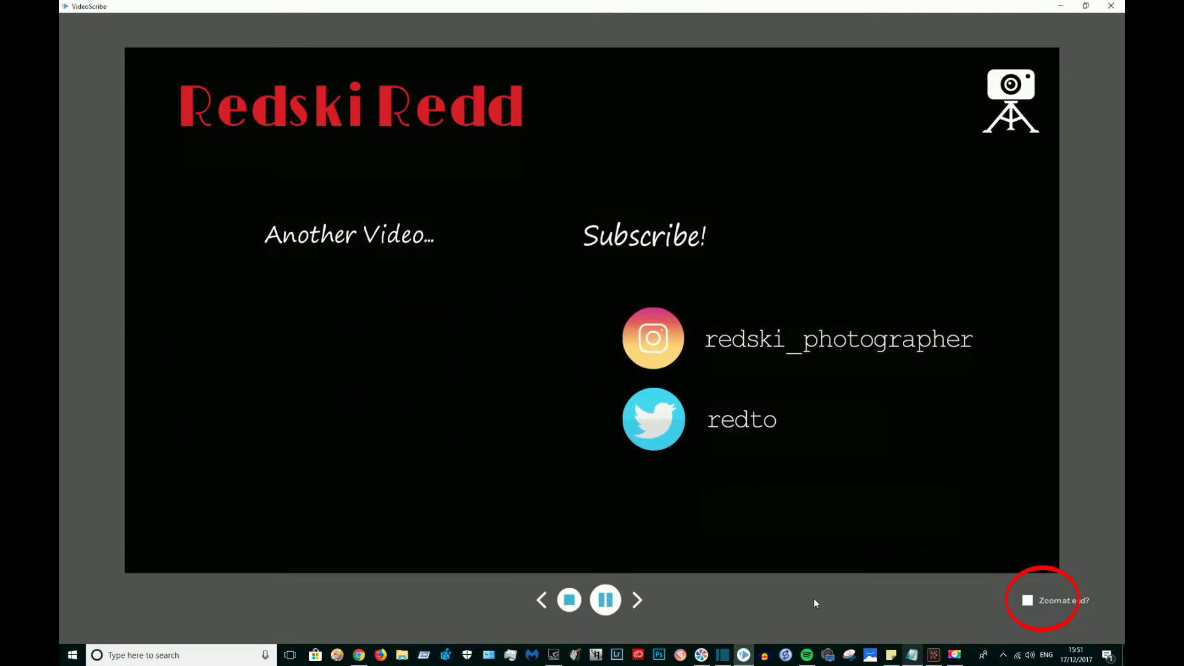
click(573, 592)
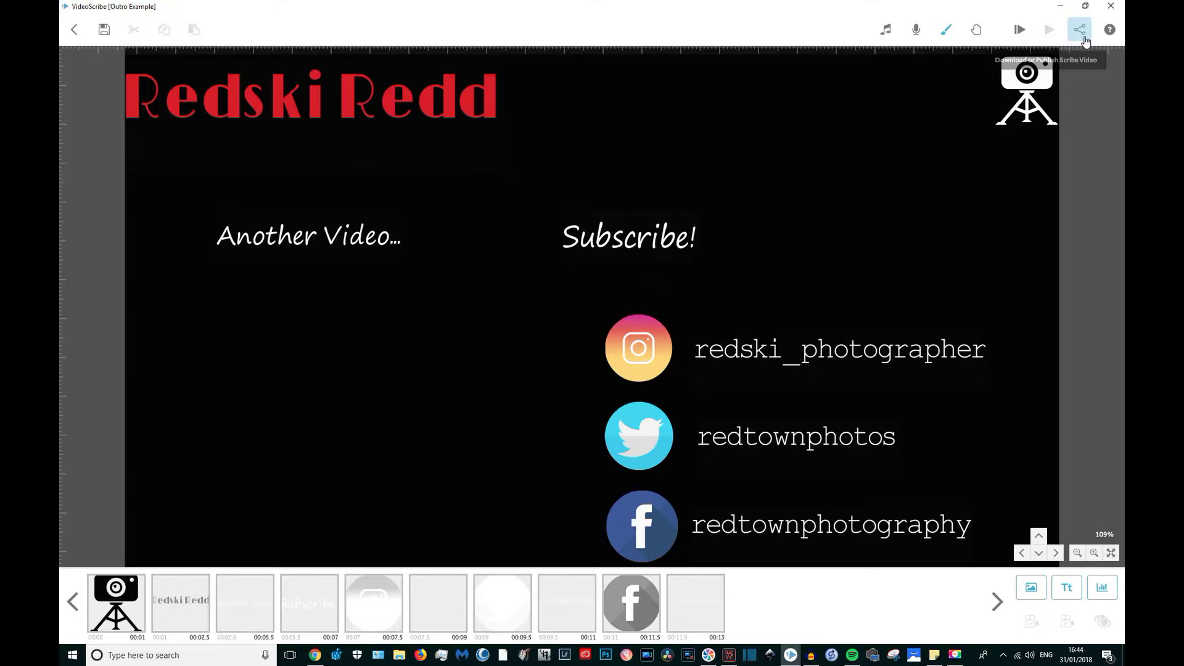
Step: Download the outro as an 'Outro Example' AVI video at 1080 Full HD, 50 fps
click(1084, 40)
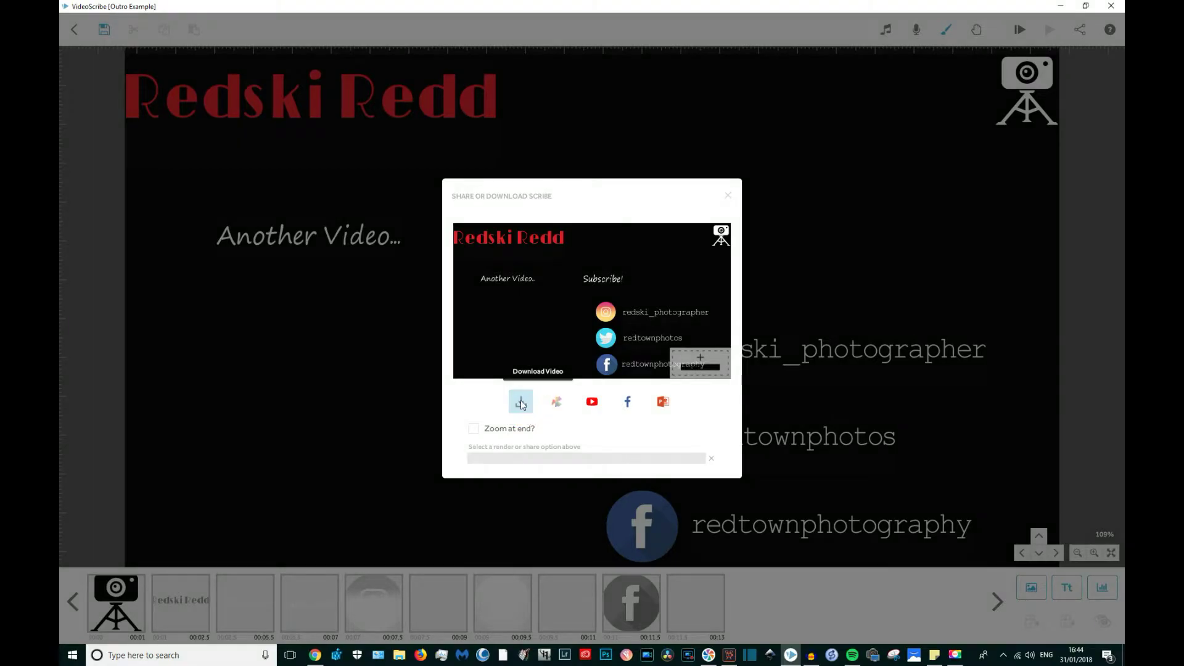
click(521, 403)
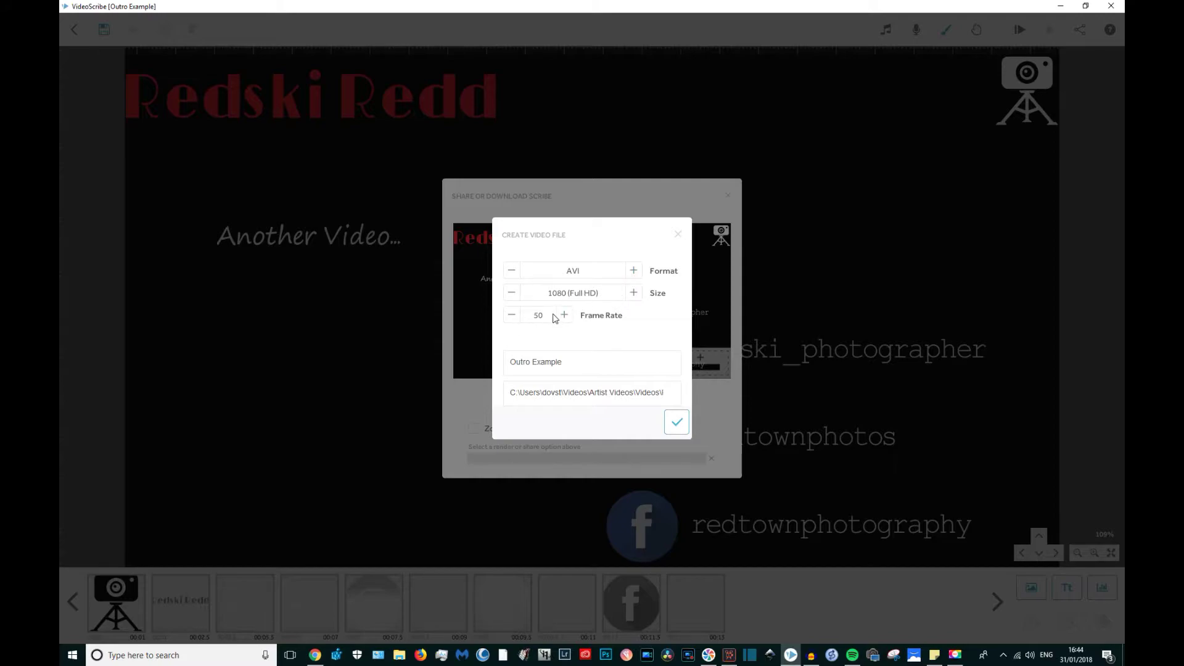
click(675, 425)
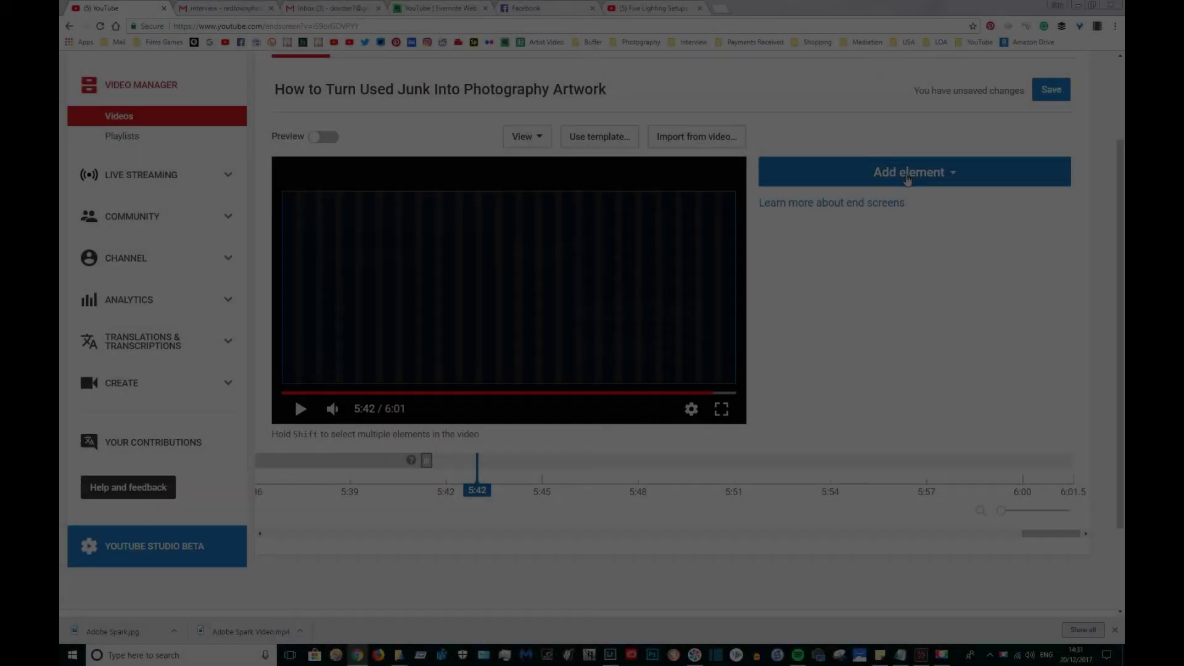
click(907, 175)
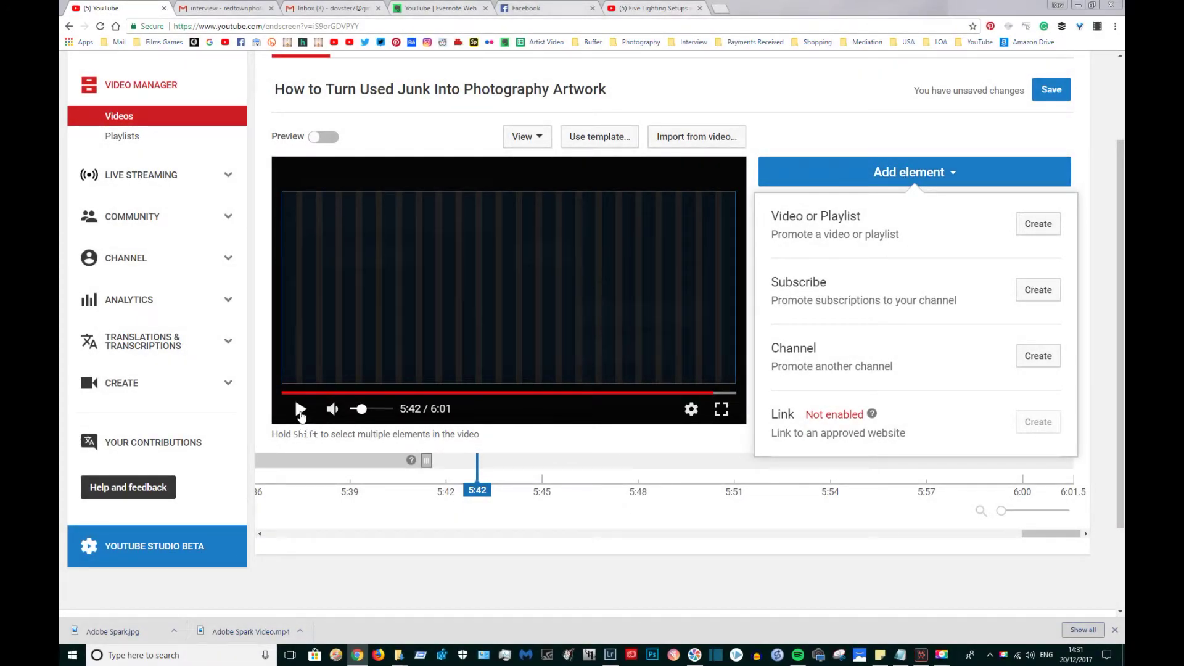
Step: Pause on the outro and add a video element featuring 'Still Life Photography - Flowers'
click(301, 412)
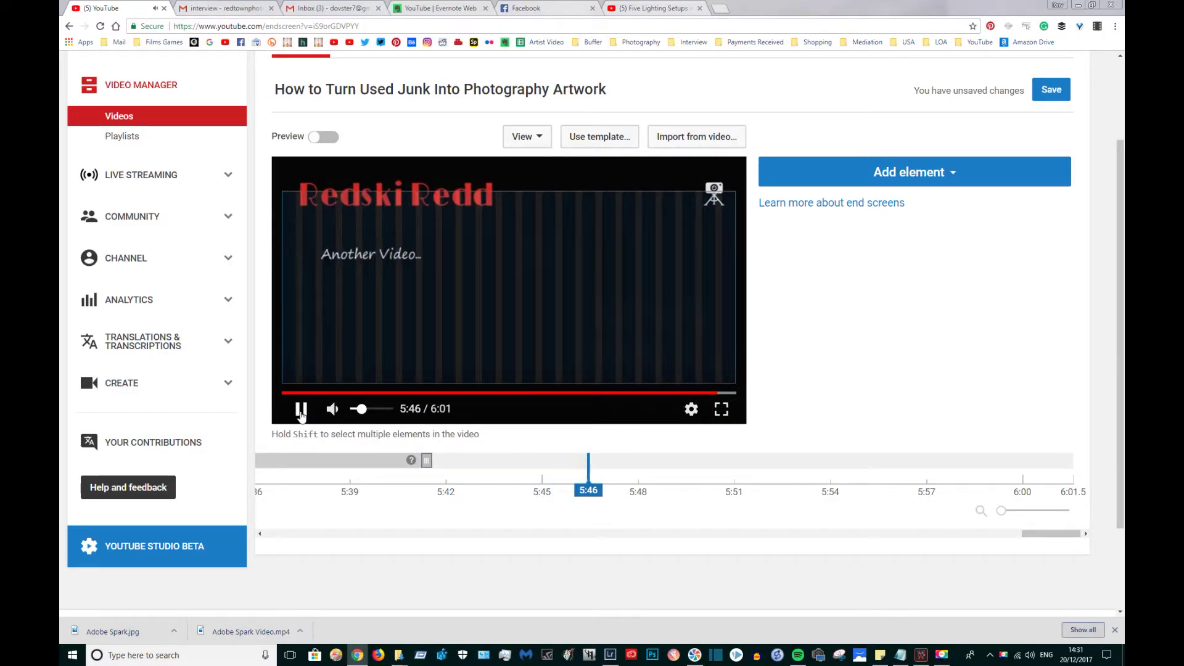
click(301, 411)
click(960, 178)
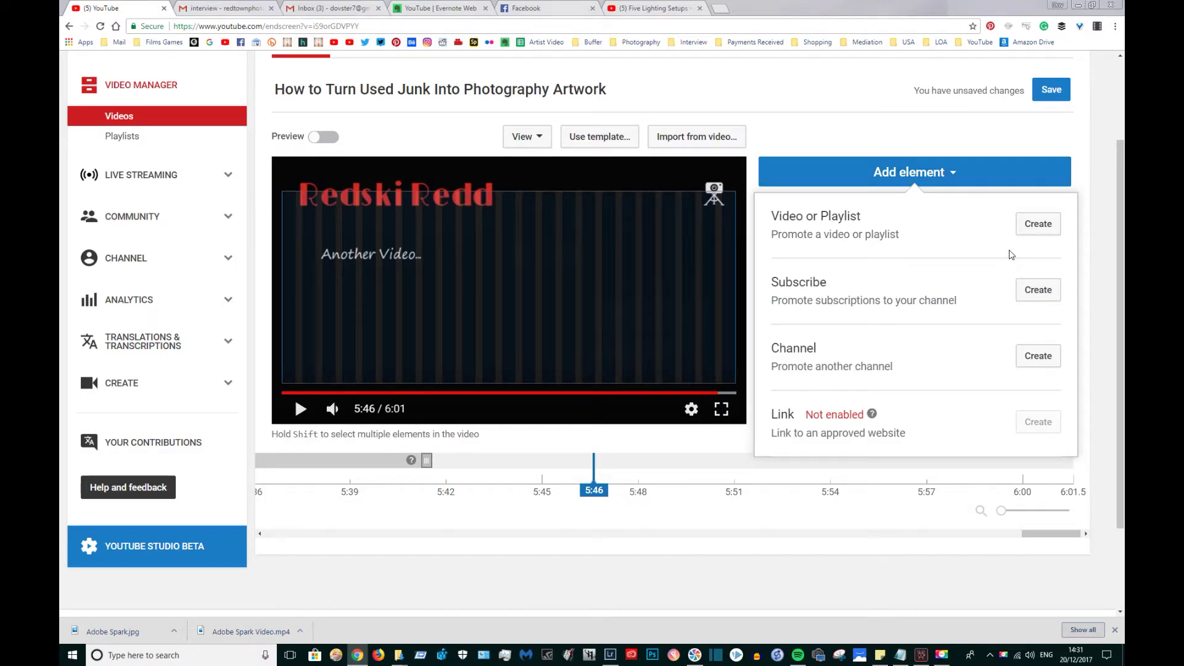
click(1038, 225)
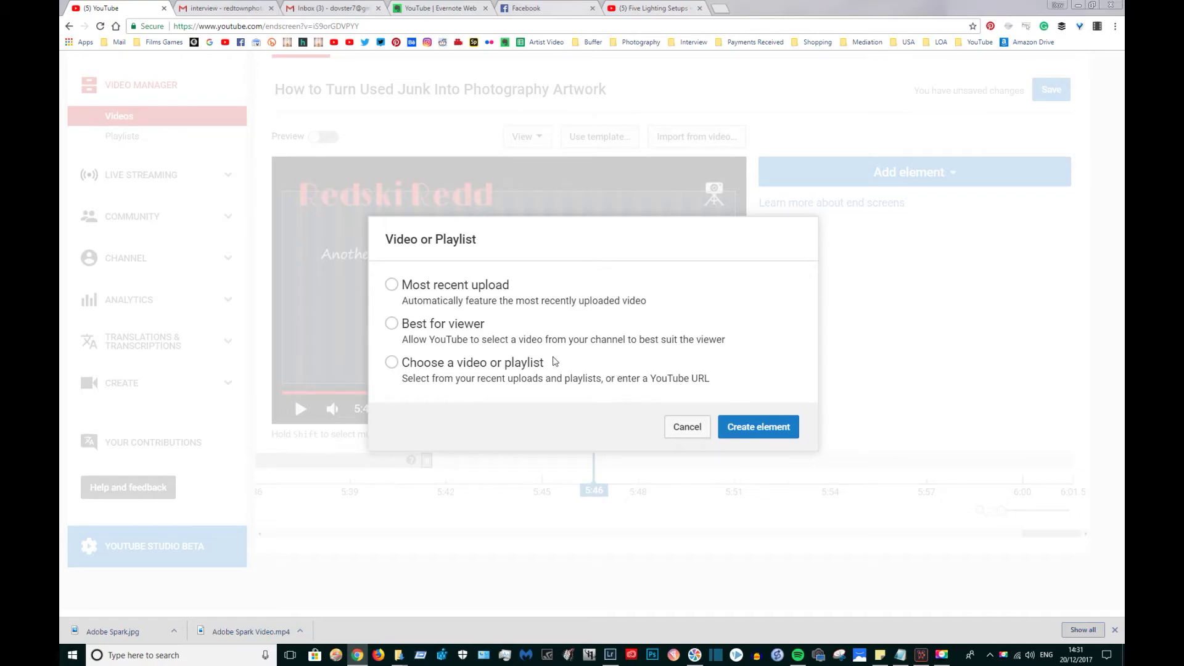
click(470, 374)
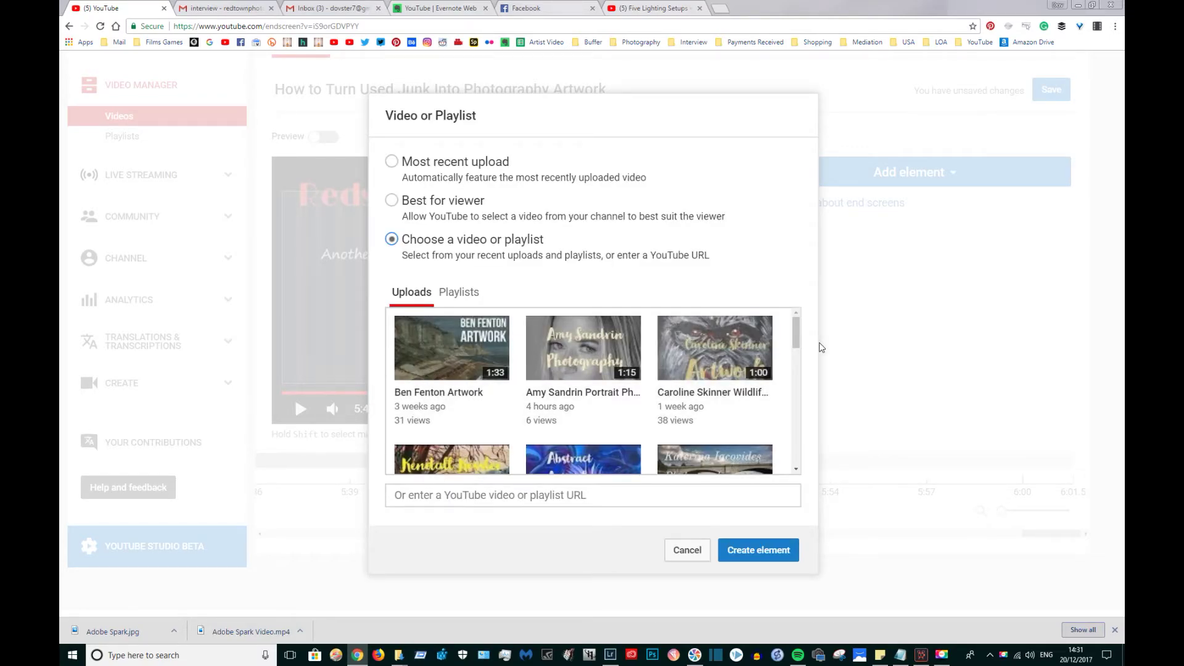
drag(795, 333, 798, 465)
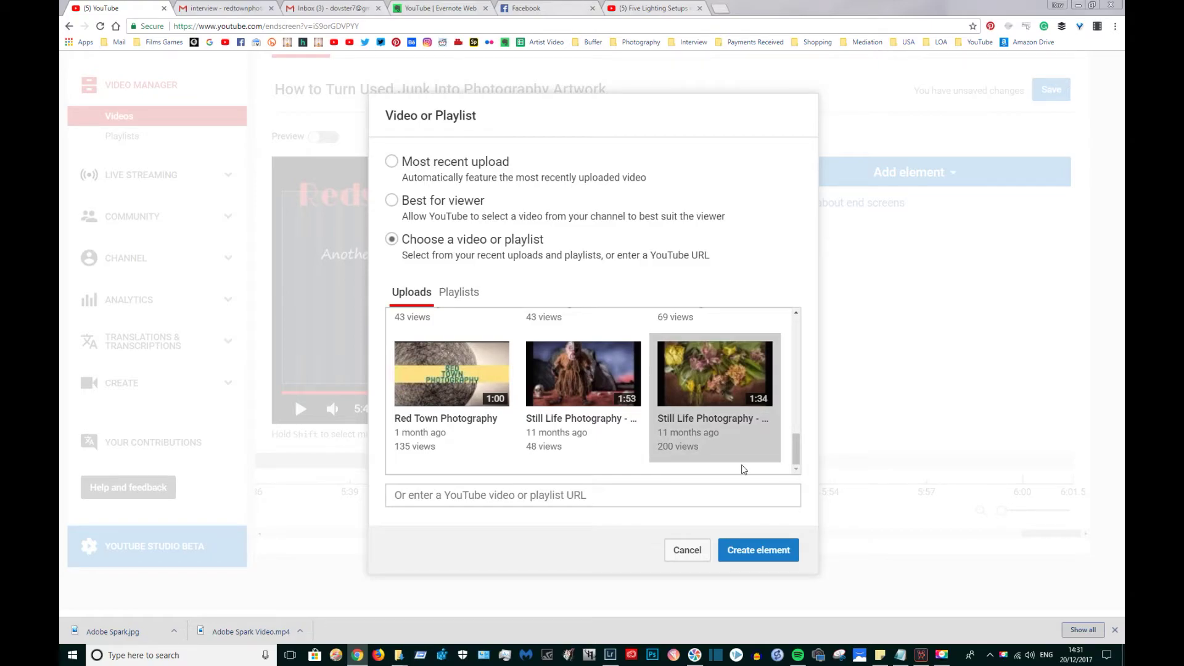
click(760, 550)
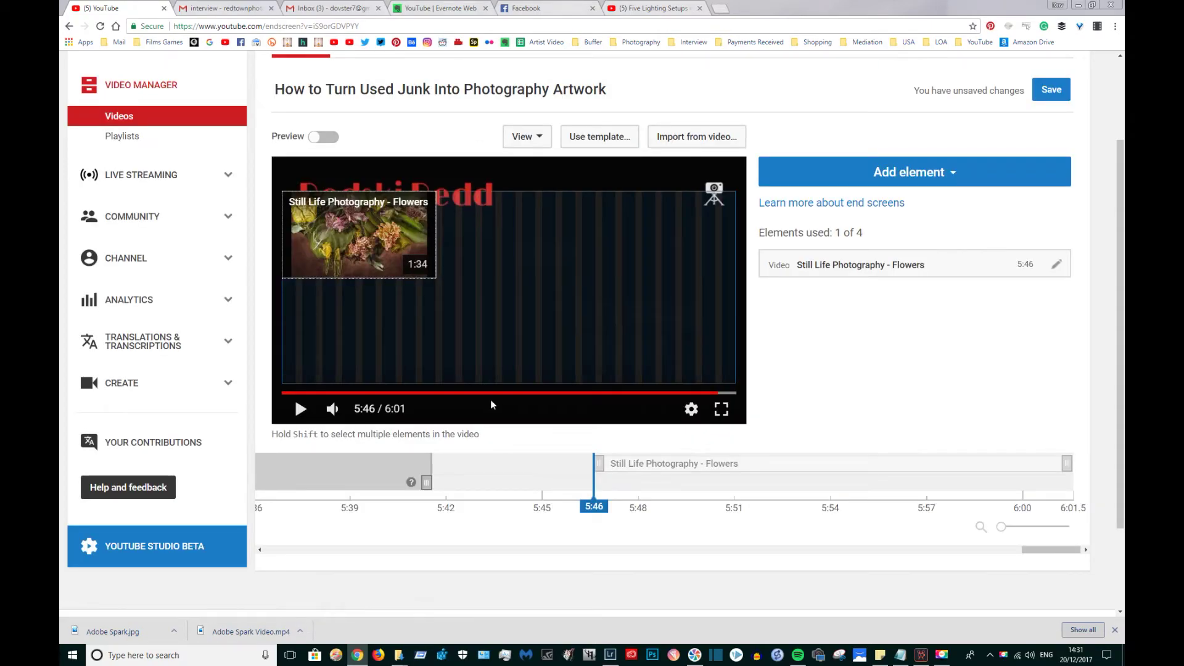
Step: Move the video card under 'Another Video...' and play back to check it at 5:49
drag(328, 205, 341, 285)
click(300, 409)
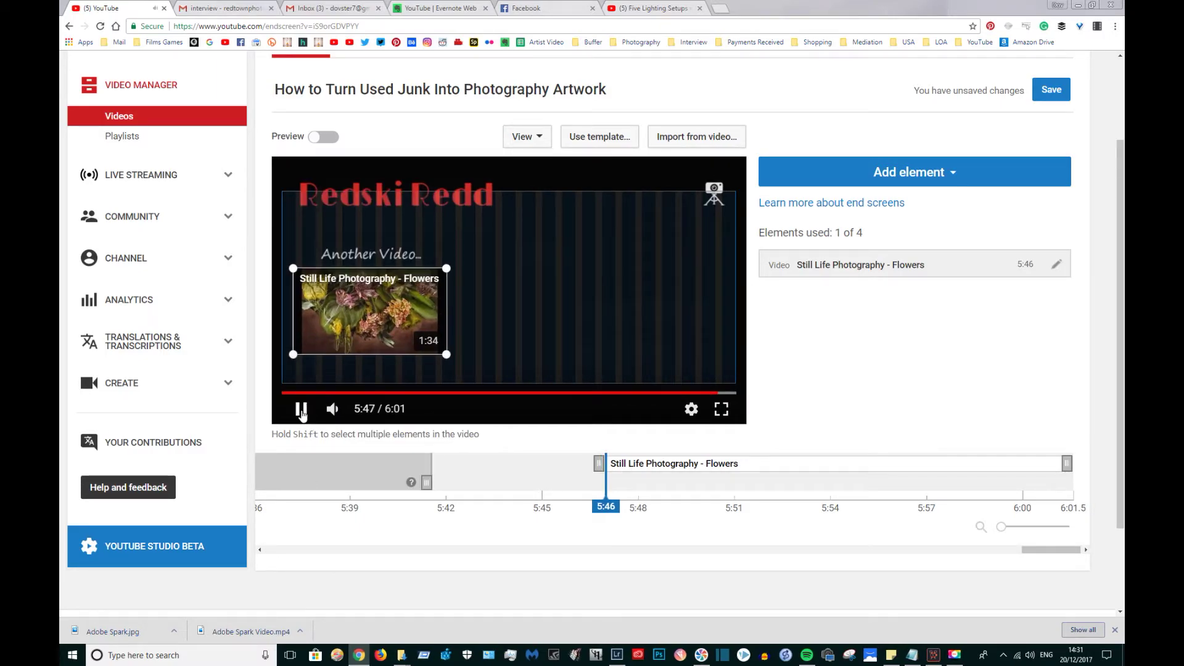
click(300, 409)
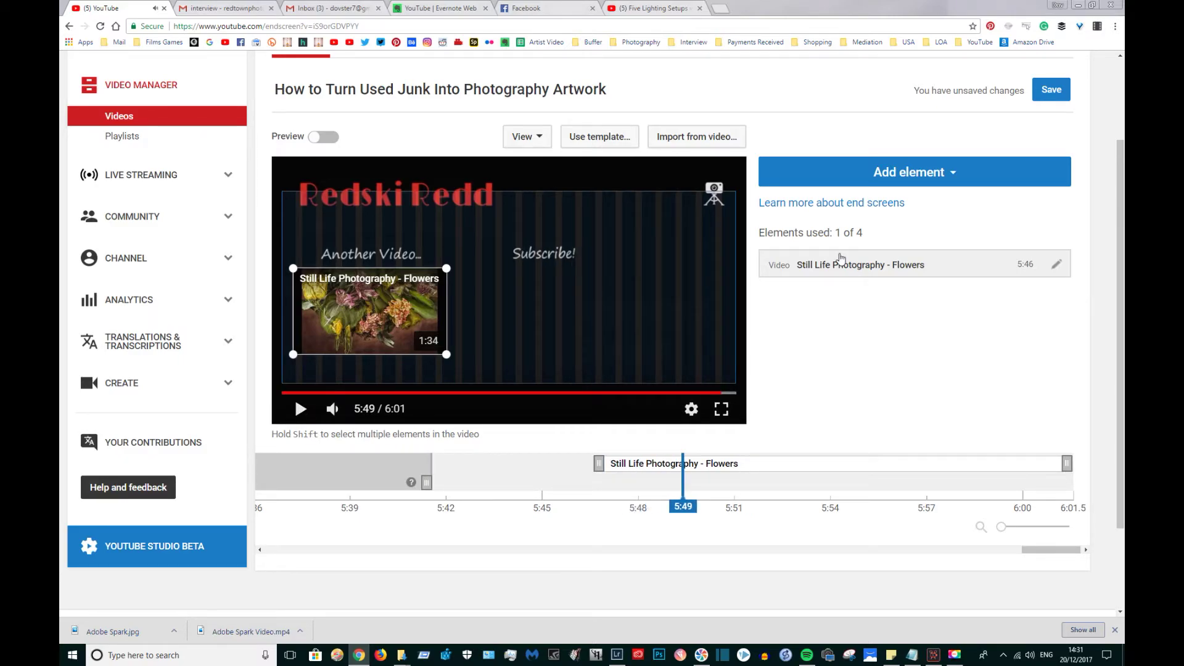
Step: Add a subscribe element beside 'Subscribe!' and play back to check it at 5:56
click(907, 179)
click(1032, 288)
drag(319, 228, 622, 246)
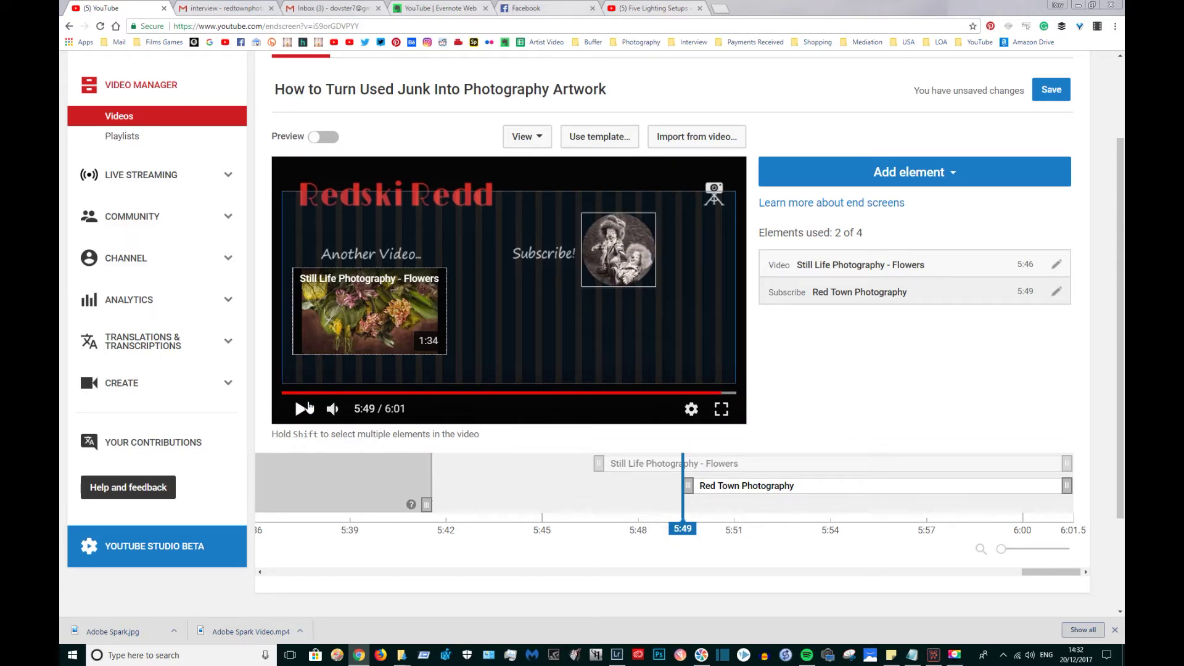
click(302, 409)
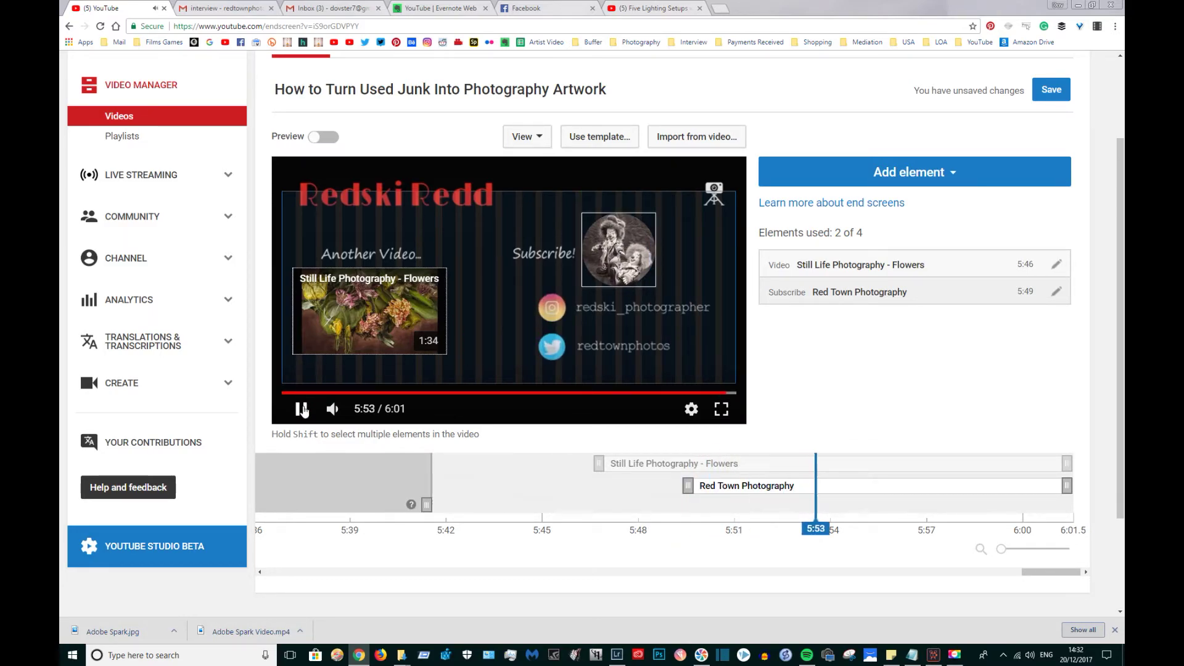
click(301, 409)
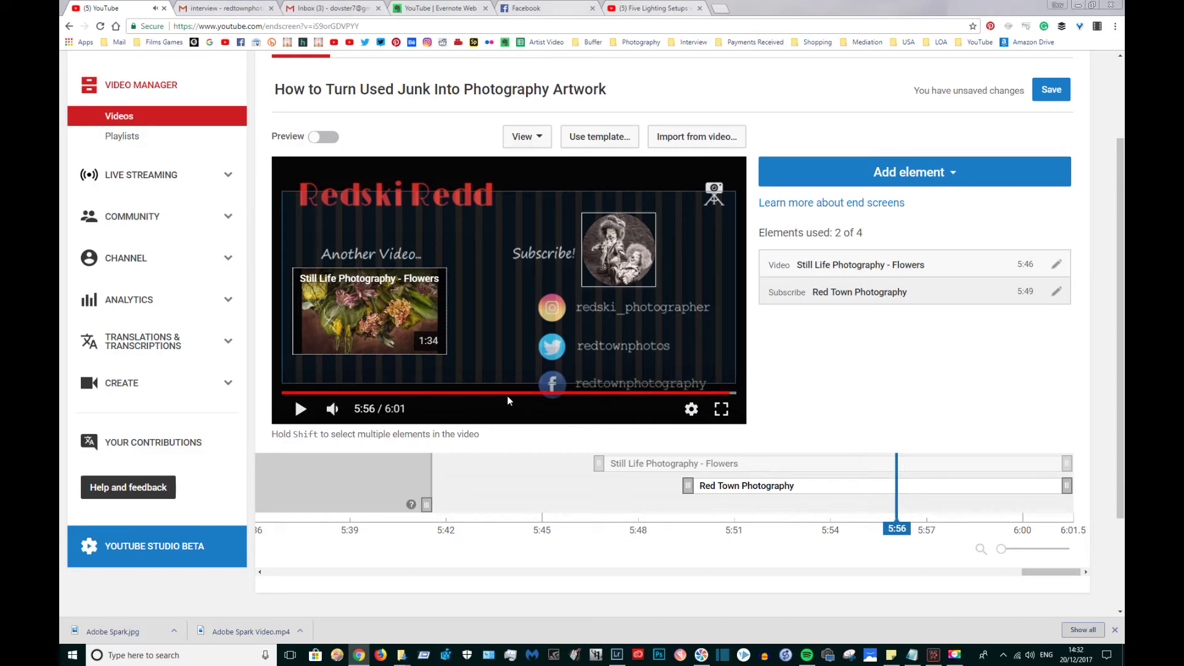